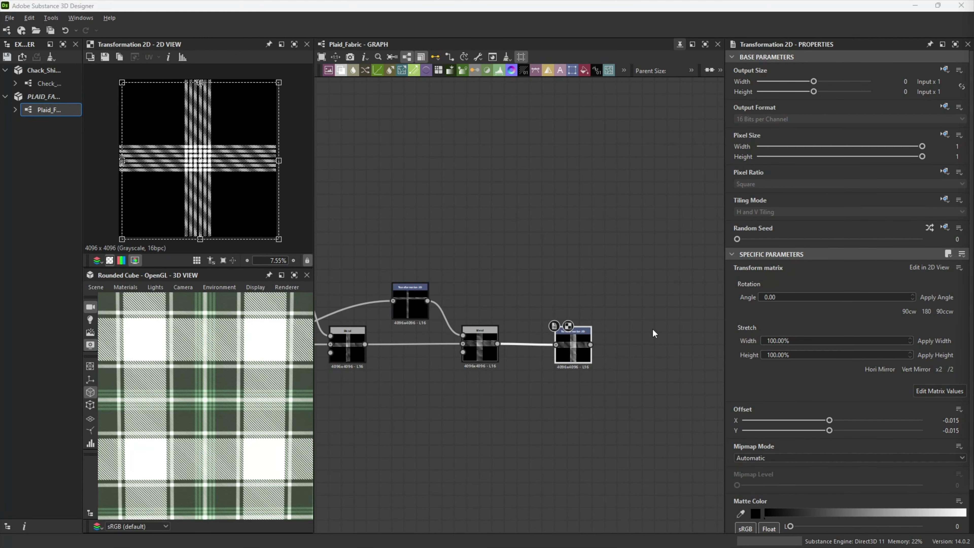
- Add a Tile Generator Grayscale node above the existing nodes and set its X Amount and Y Amount to 1
left_click(418, 224)
key("space")
type("tile")
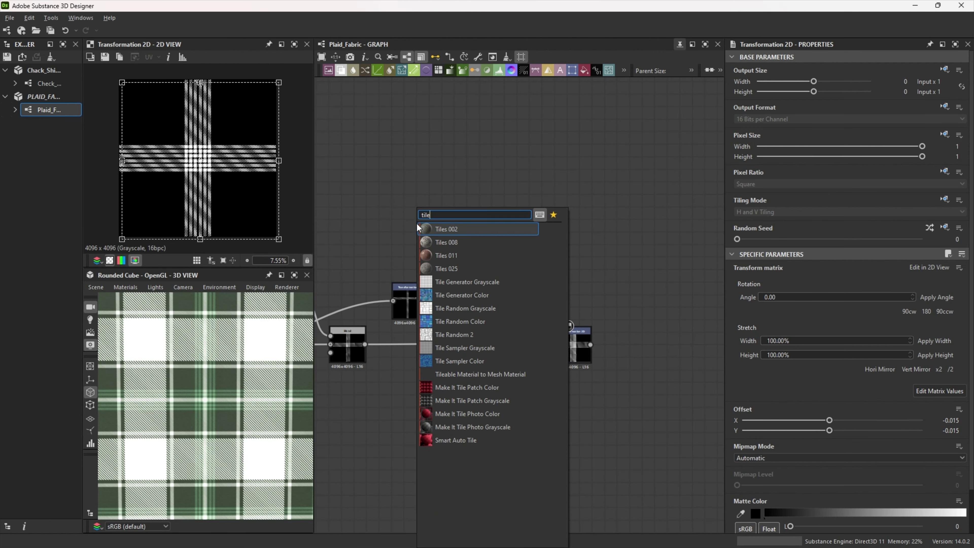
left_click(449, 282)
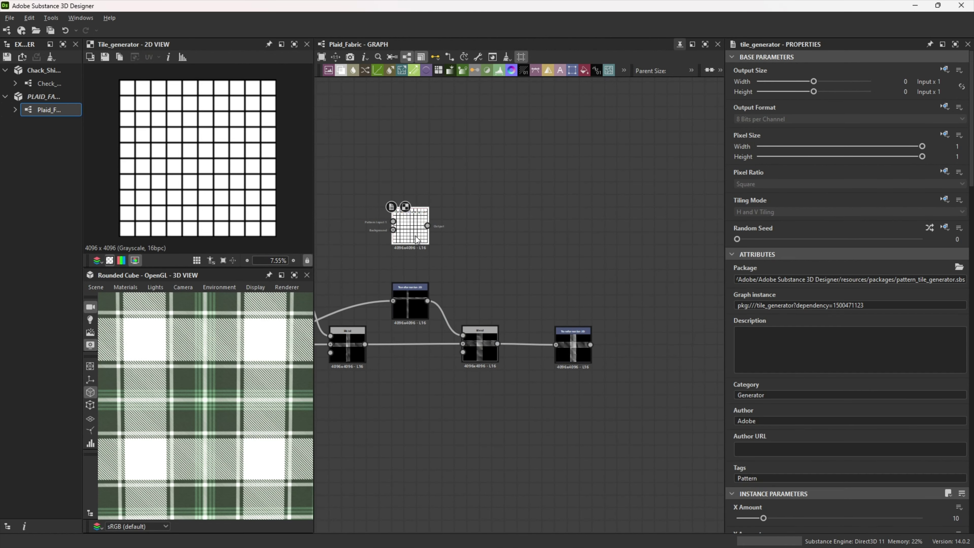
scroll(809, 348, "down", 5)
double_click(957, 275)
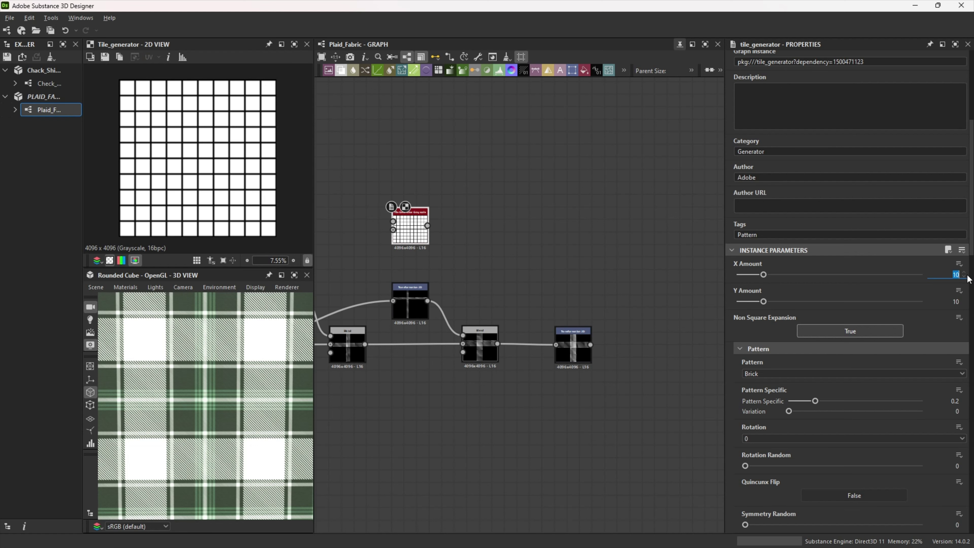
type("1")
key("Return")
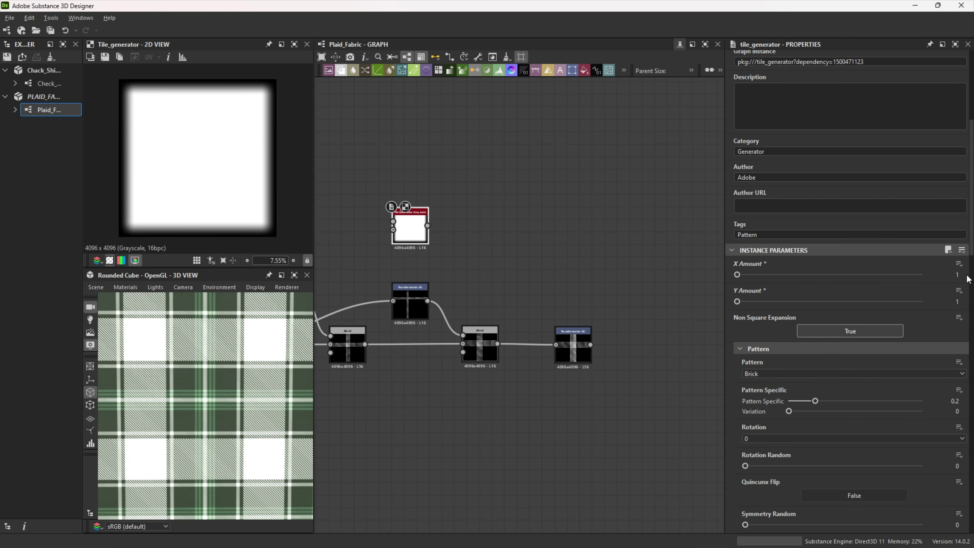
- Give the tile generator a Square pattern with size mode Normal - Size and an X size of 0.65
left_click(790, 374)
left_click(765, 388)
scroll(790, 344, "down", 2)
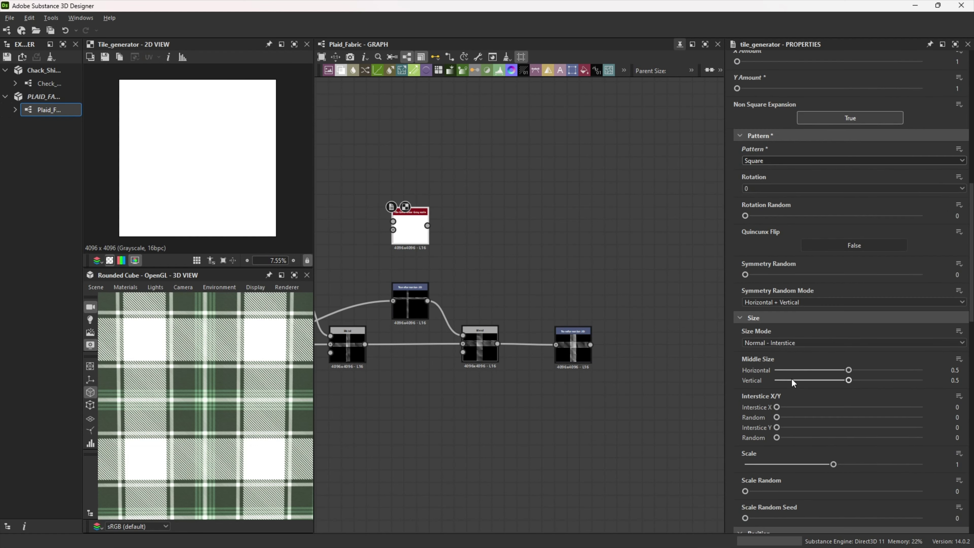
left_click(789, 343)
left_click(788, 364)
left_click(957, 407)
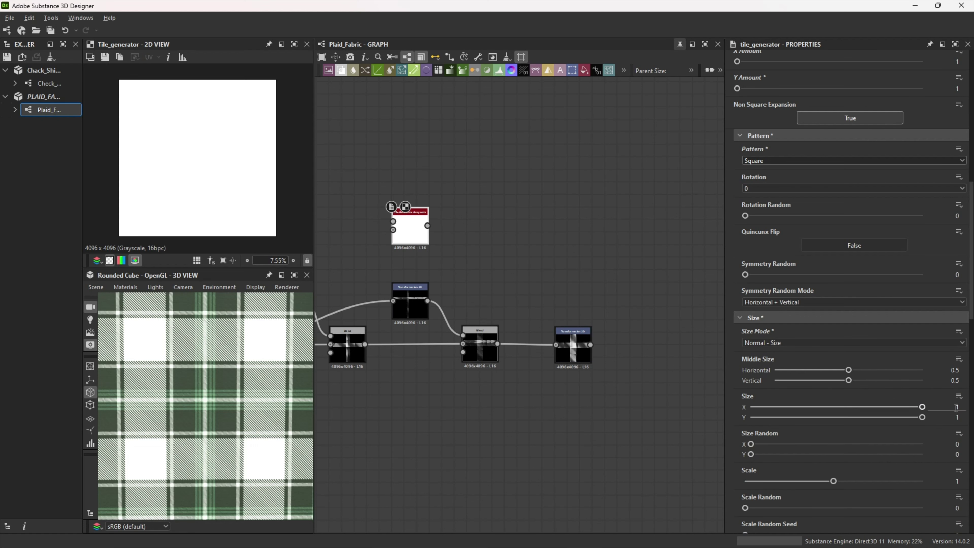
key("Return")
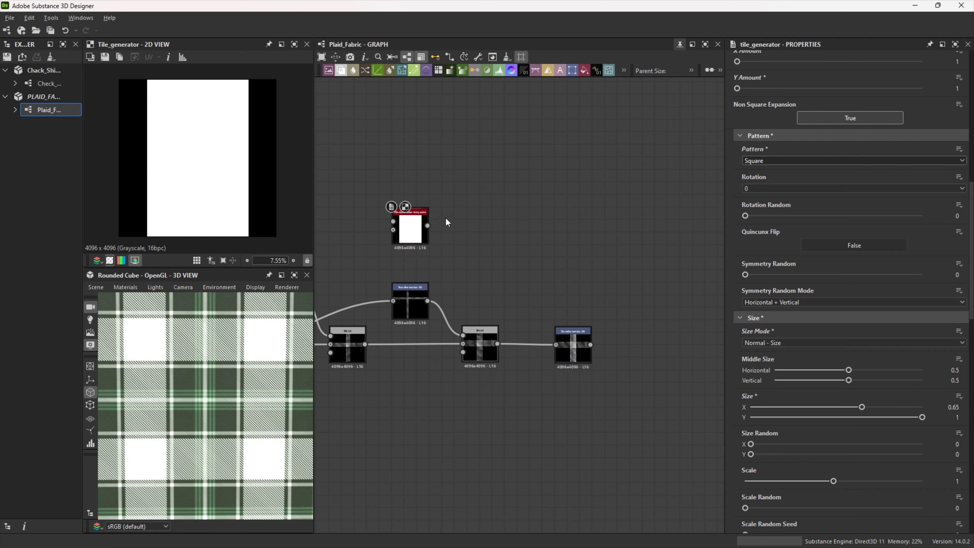
- Connect a Safe Transform Grayscale node to the tile generator's output and set its Tile value to 2
left_click_drag(429, 226, 492, 227)
type("sa")
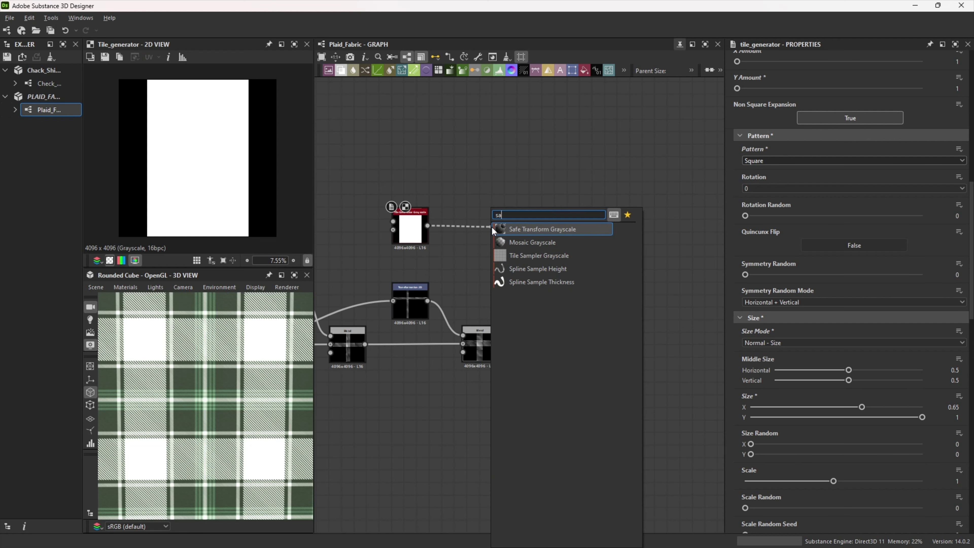
left_click(529, 228)
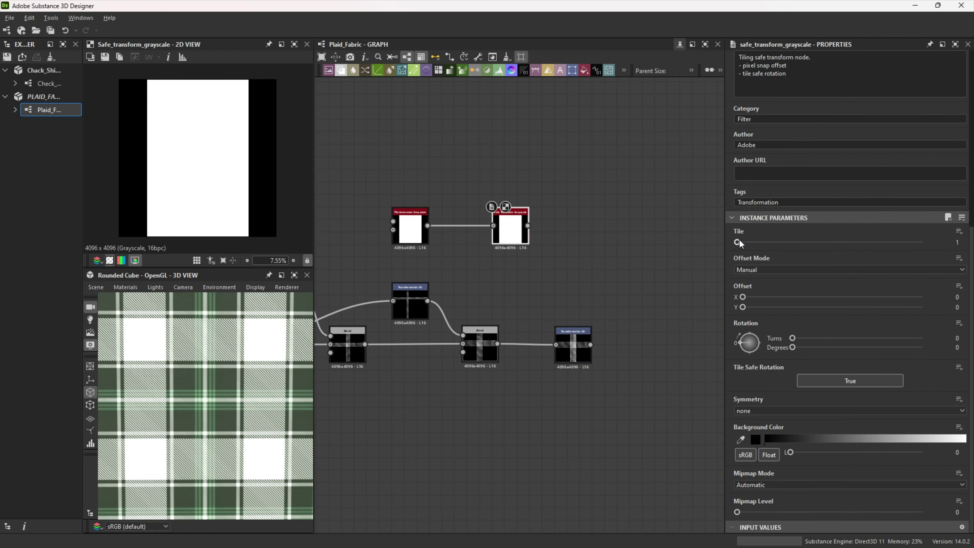
left_click_drag(739, 243, 749, 242)
- Add a Transformation 2D node after the Safe Transform and rotate it 90 degrees clockwise
middle_click_drag(565, 250, 491, 251)
left_click_drag(454, 225, 515, 229)
type("transform")
left_click(541, 231)
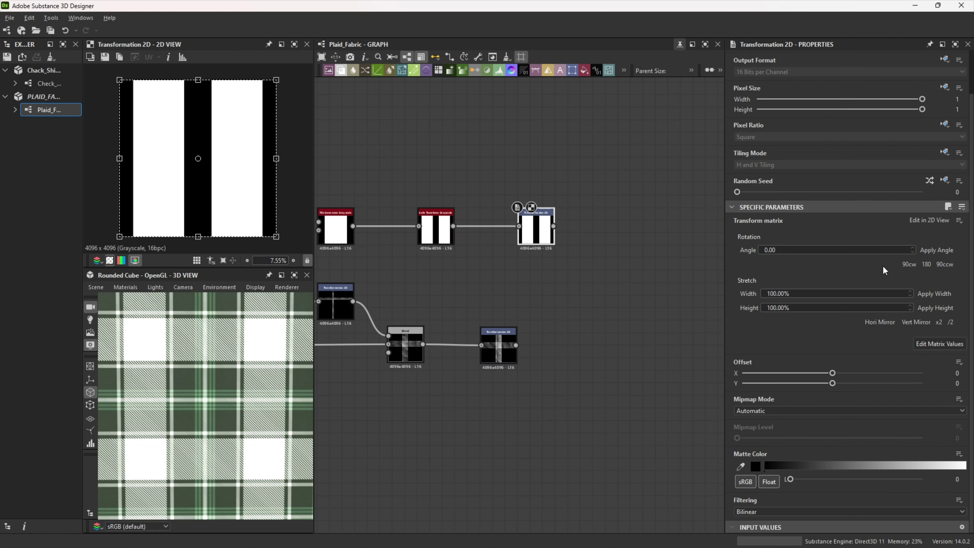
left_click(911, 266)
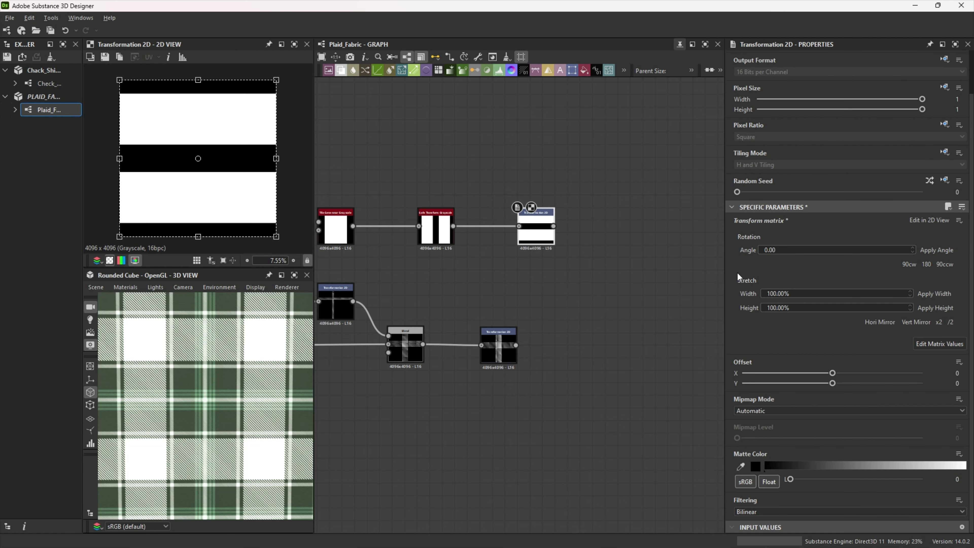
- Add a Blend node with the vertical bars as background and the rotated horizontal bars as foreground
left_click_drag(454, 227, 589, 286)
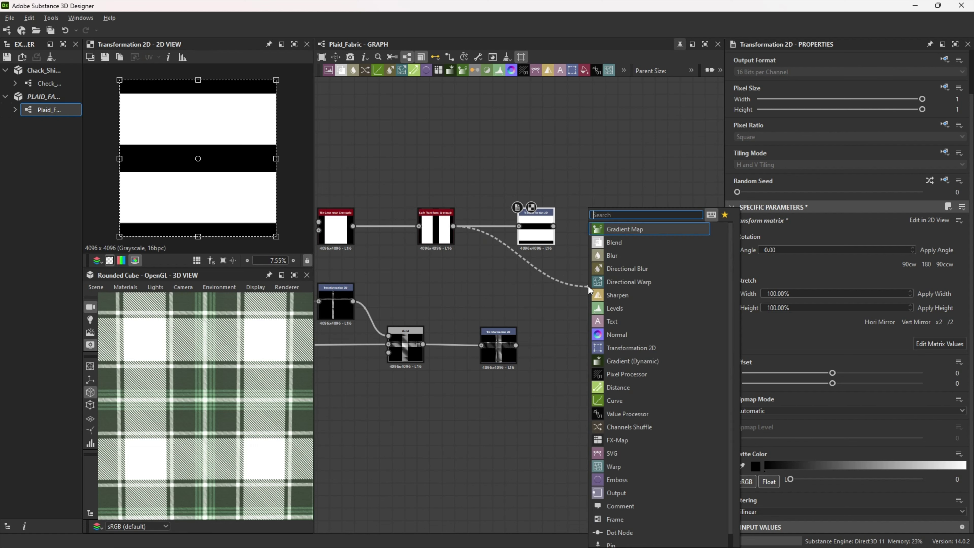
key("Return")
left_click_drag(554, 226, 595, 280)
- Copy the diagonal-line Tile Generator and Safe Transform pair beside the new Blend and connect it to the Blend's opacity input
scroll(567, 293, "down", 3)
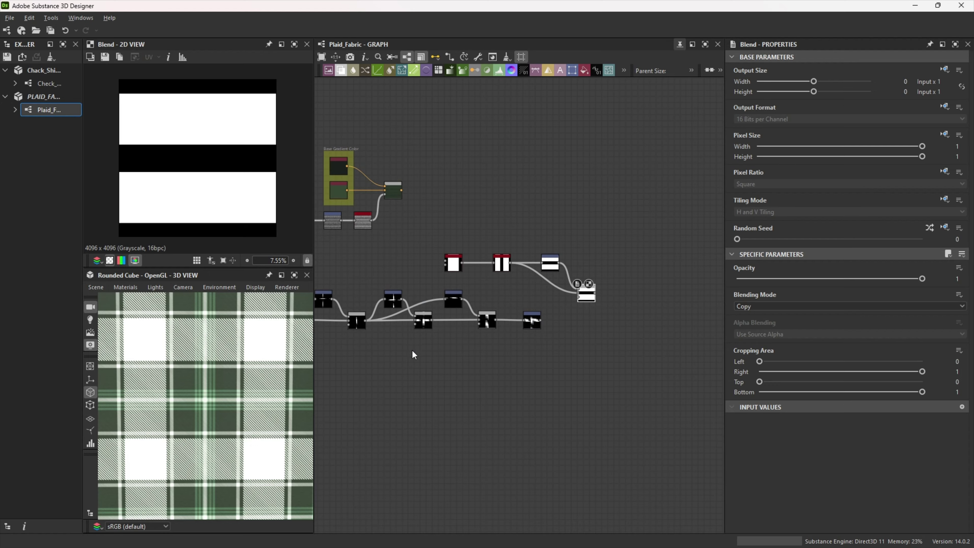
scroll(414, 355, "up", 5)
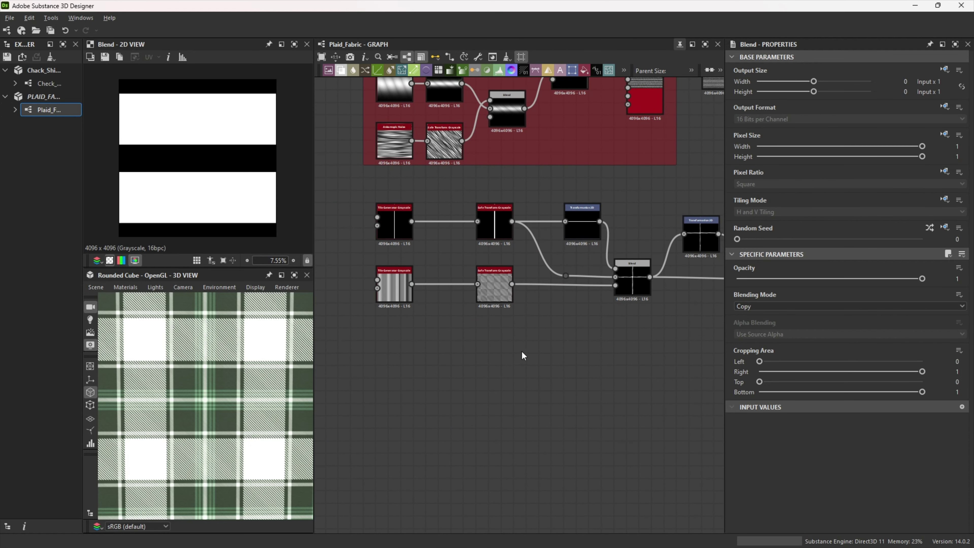
scroll(549, 315, "down", 5)
middle_click_drag(550, 315, 539, 291)
scroll(539, 291, "up", 4)
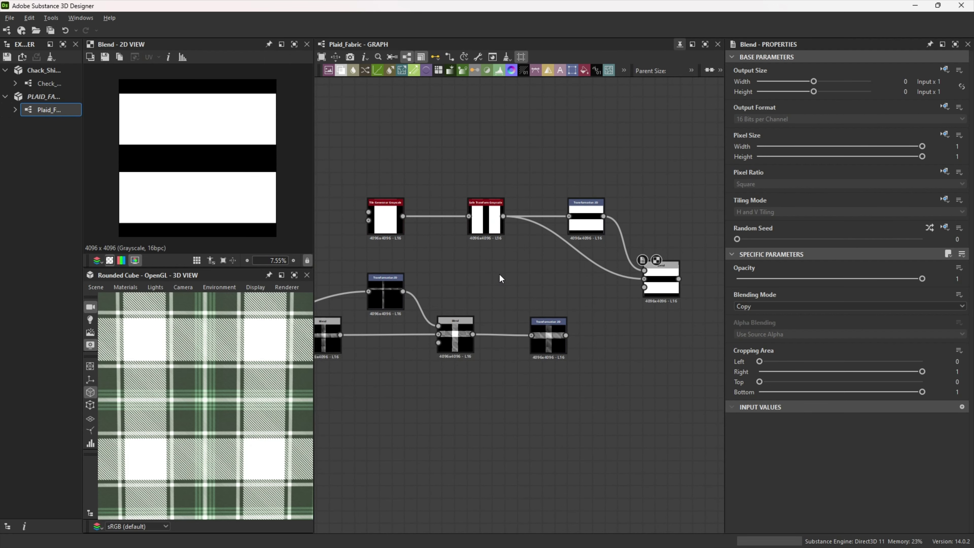
key("ctrl+v")
left_click_drag(567, 279, 645, 287)
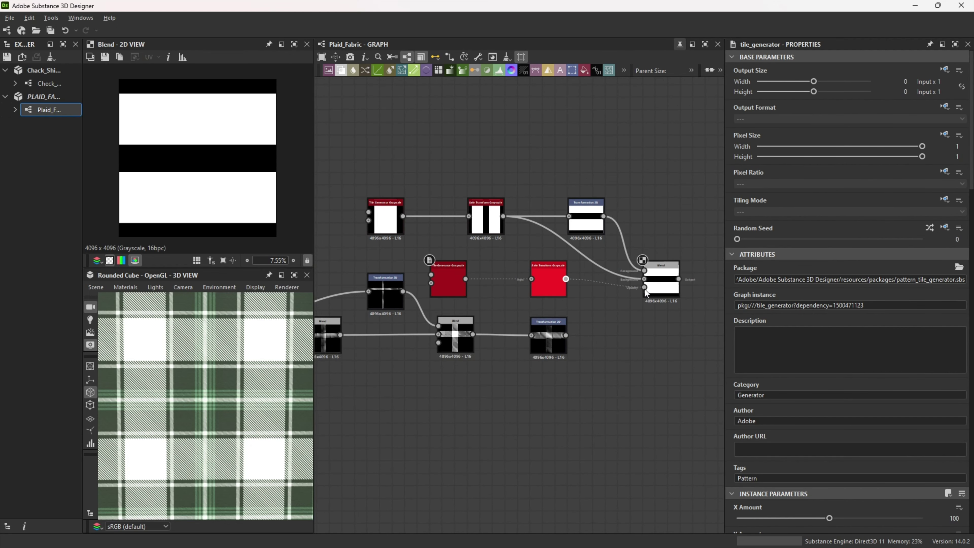
left_click(663, 289)
middle_click_drag(668, 324, 608, 319)
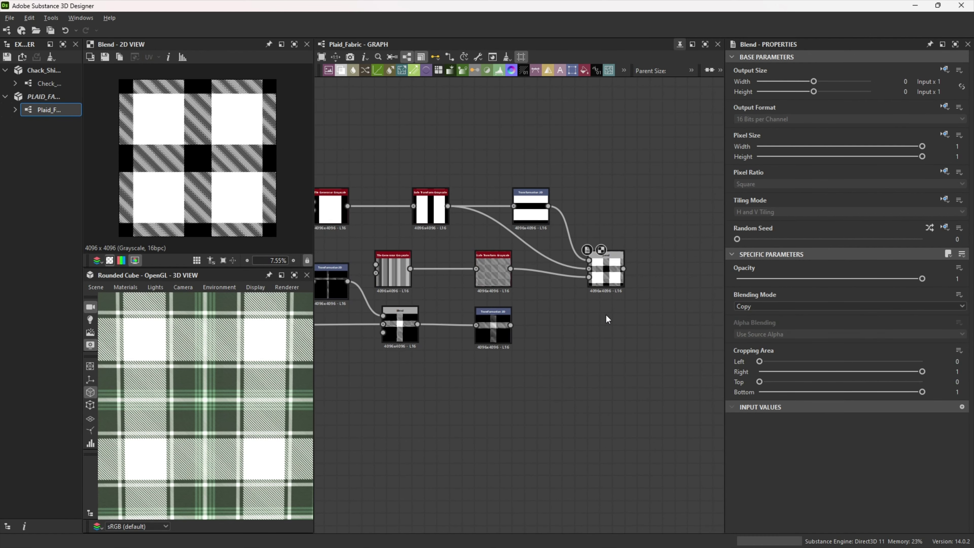
- Connect a Safe Transform Grayscale node to the striped cross's final Transformation 2D and set its Tile value to 2
scroll(606, 319, "down", 2)
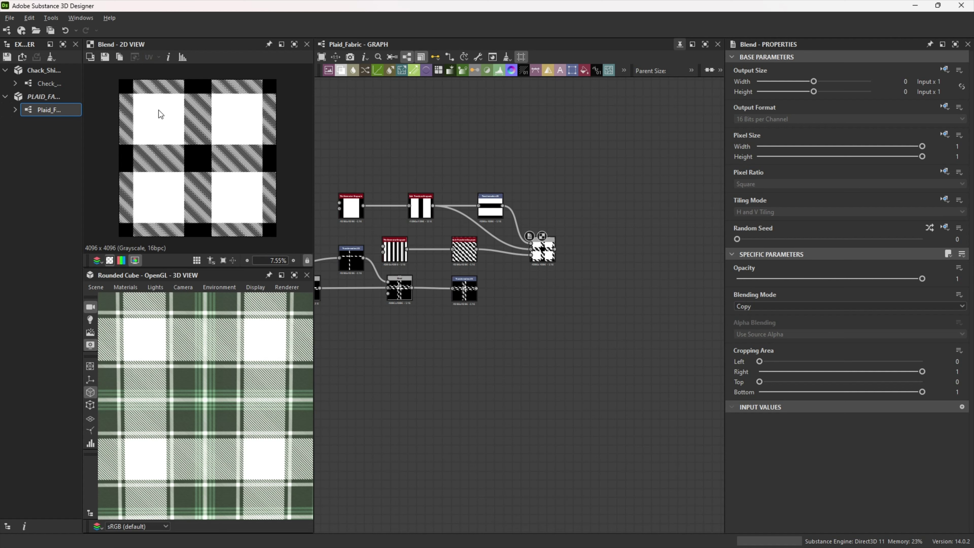
left_click_drag(476, 288, 545, 290)
type("sa")
left_click(562, 230)
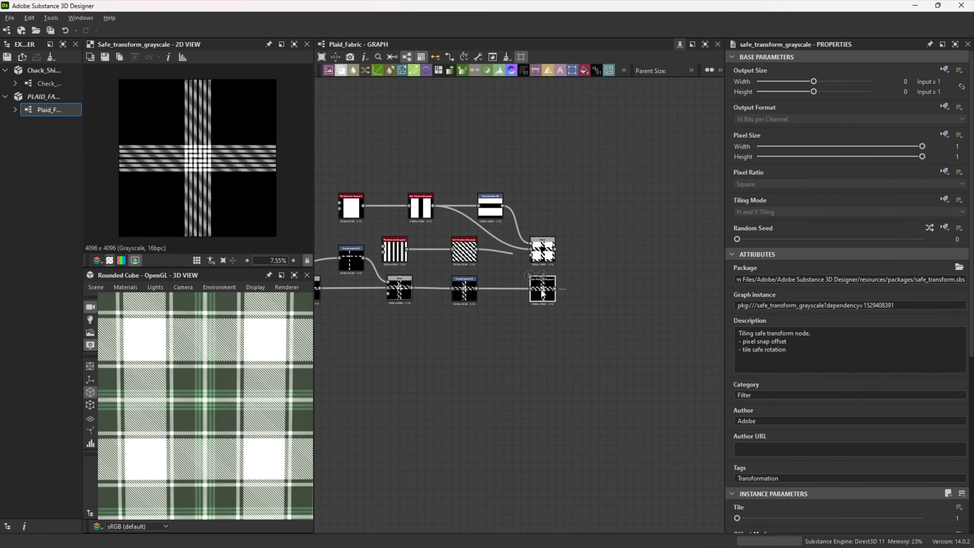
scroll(791, 421, "down", 3)
left_click_drag(739, 396, 749, 396)
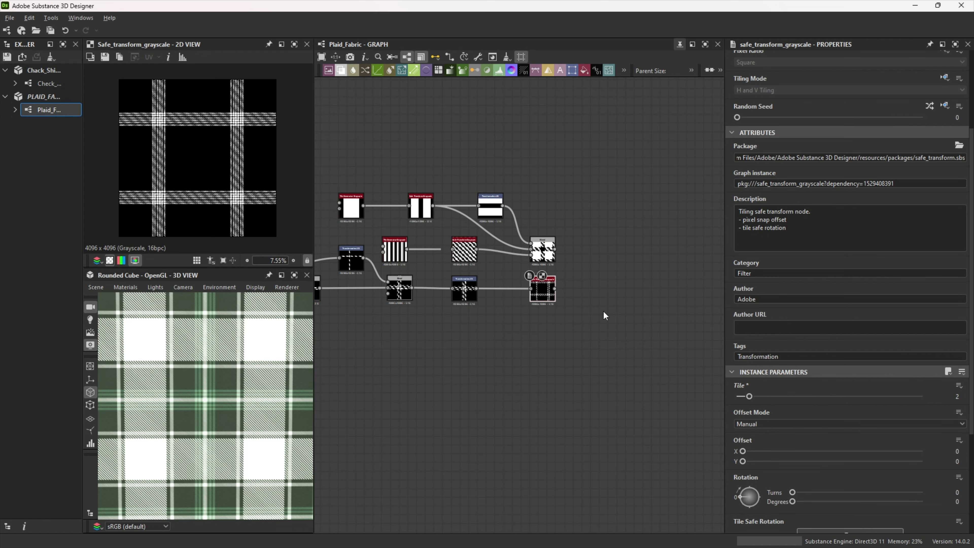
- Add a Blend node using the wide check pattern as background and the tiled striped cross as opacity
middle_click_drag(619, 331, 513, 331)
scroll(512, 331, "up", 2)
key("space")
left_click(492, 246)
left_click_drag(524, 256, 536, 257)
left_click_drag(423, 216, 514, 253)
left_click_drag(424, 272, 514, 261)
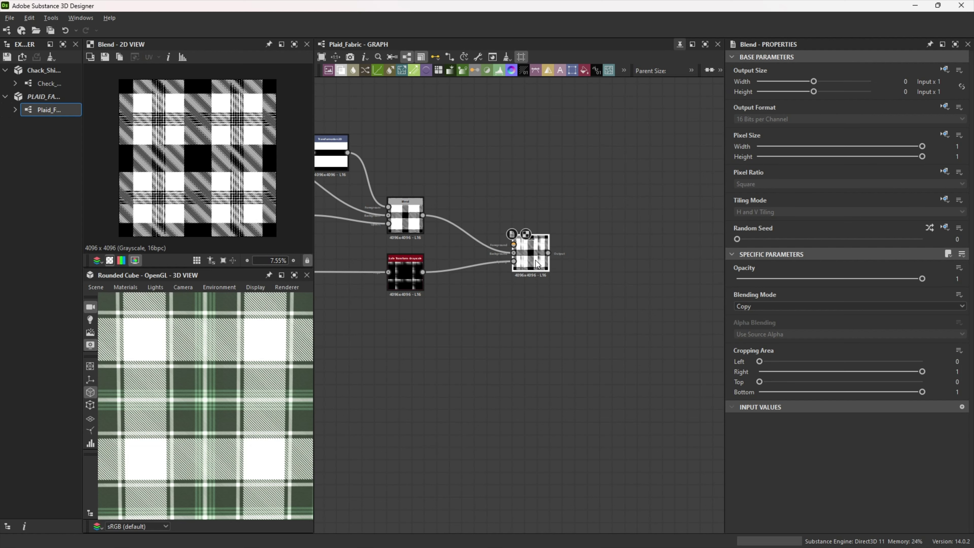
- Enclose the wide check nodes and the striped cross nodes in two separate frames
scroll(537, 264, "down", 5)
left_click_drag(324, 258, 642, 340)
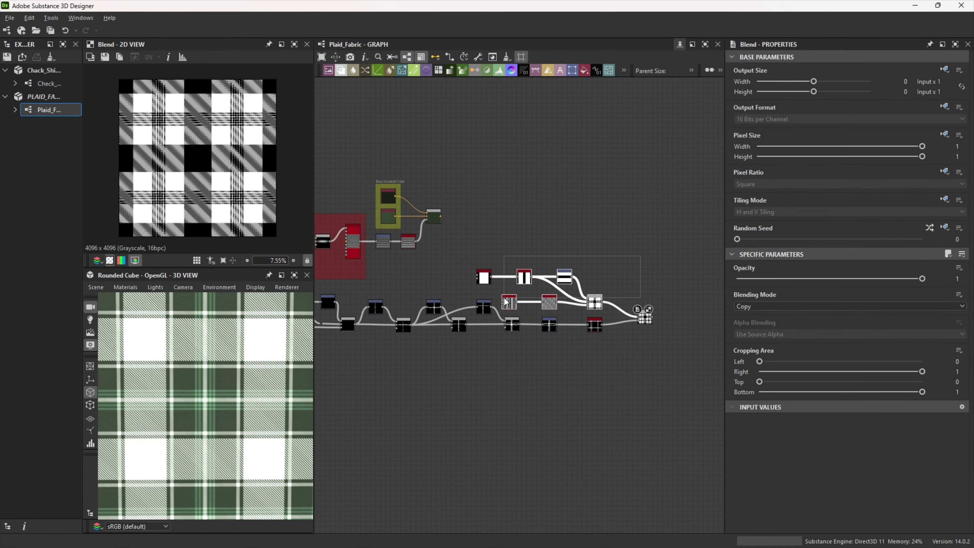
key("ctrl+f")
left_click_drag(499, 338, 328, 392)
left_click_drag(514, 272, 429, 344)
key("ctrl+f")
- Shift the two framed node groups lower in the graph, away from the nodes above them
scroll(536, 263, "up", 2)
left_click_drag(516, 307, 516, 353)
left_click_drag(536, 249, 536, 294)
- Reposition the final grayscale Blend and route its two incoming connections through dot nodes
middle_click_drag(632, 283, 443, 288)
left_click_drag(642, 258, 511, 299)
left_click_drag(431, 313, 412, 297, "alt")
left_click_drag(434, 338, 439, 302, "alt")
left_click(510, 297)
middle_click_drag(514, 303, 542, 294)
scroll(542, 294, "up", 1)
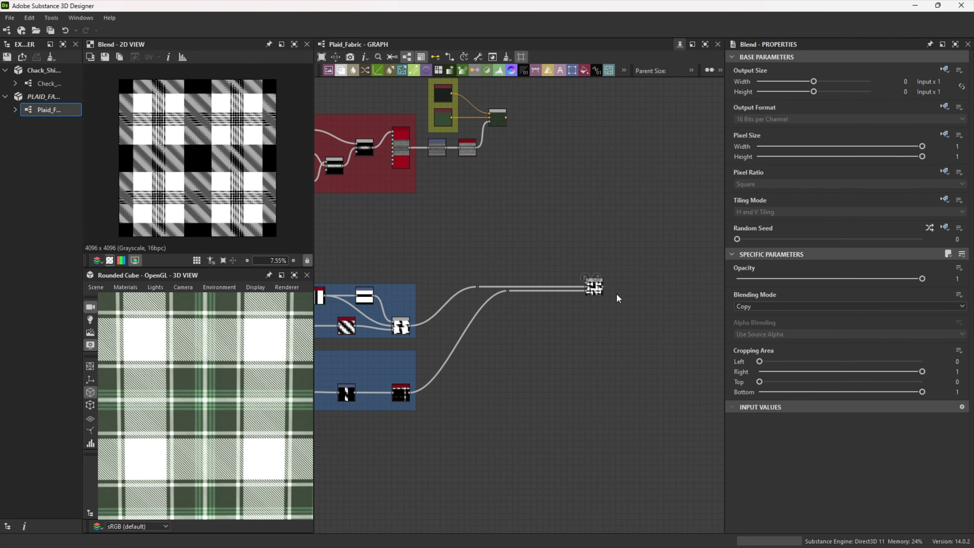
- Add two Uniform Color nodes above the final Blend and set the upper one to green (R 0.3686, G 0.5451, B 0.4196)
scroll(616, 296, "down", 2)
middle_click_drag(552, 335, 515, 357)
key("space")
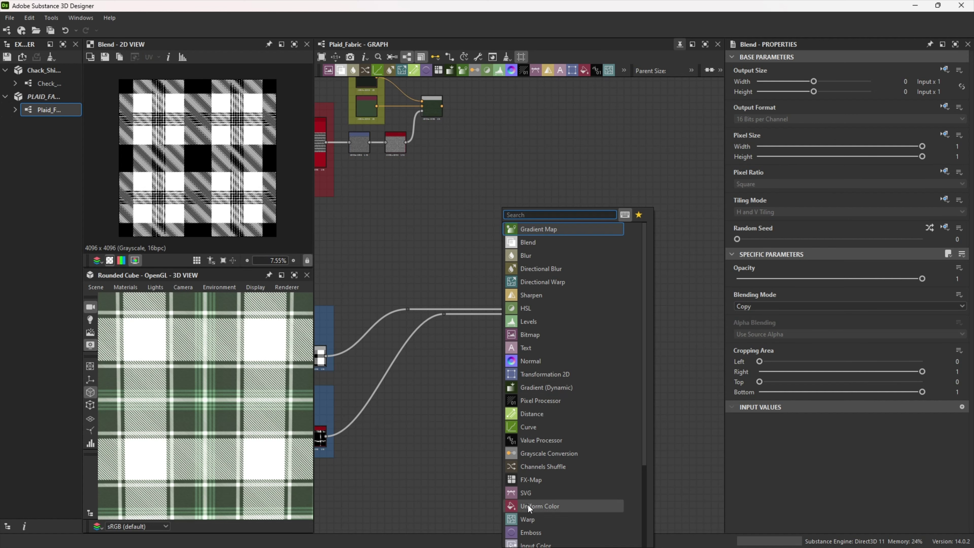
left_click(528, 503)
key("ctrl+d")
left_click(504, 222)
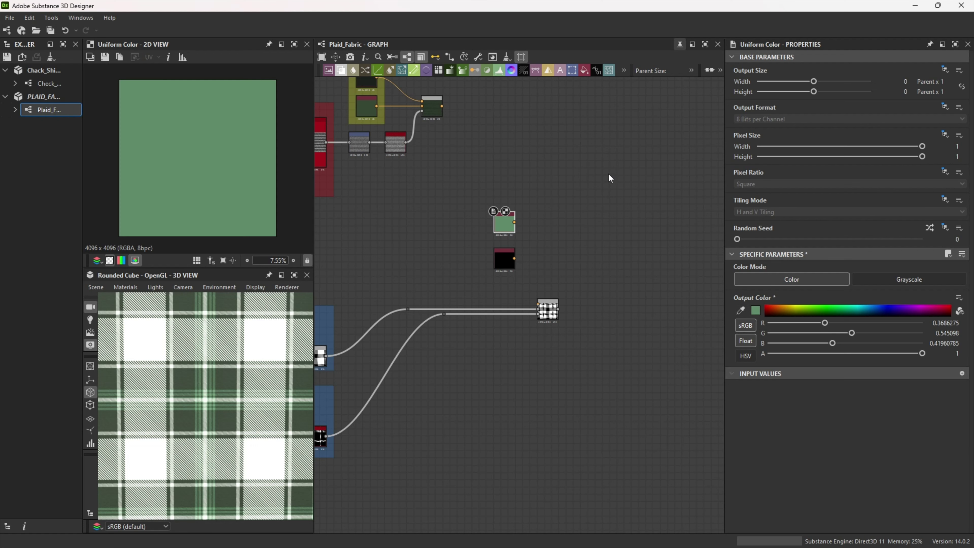
- Set the lower Uniform Color node to white
left_click(509, 255)
left_click(740, 310)
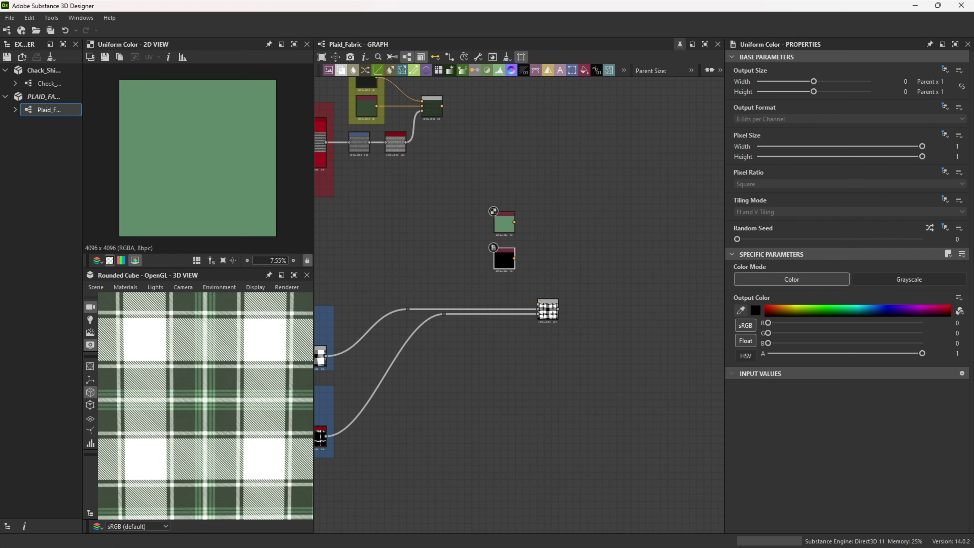
left_click(595, 178)
- Blend the green color as foreground over the white background, using the wide check pattern as the opacity mask
left_click_drag(514, 223, 571, 247)
left_click(576, 228)
left_click_drag(514, 259, 567, 246)
key("x")
left_click(579, 256)
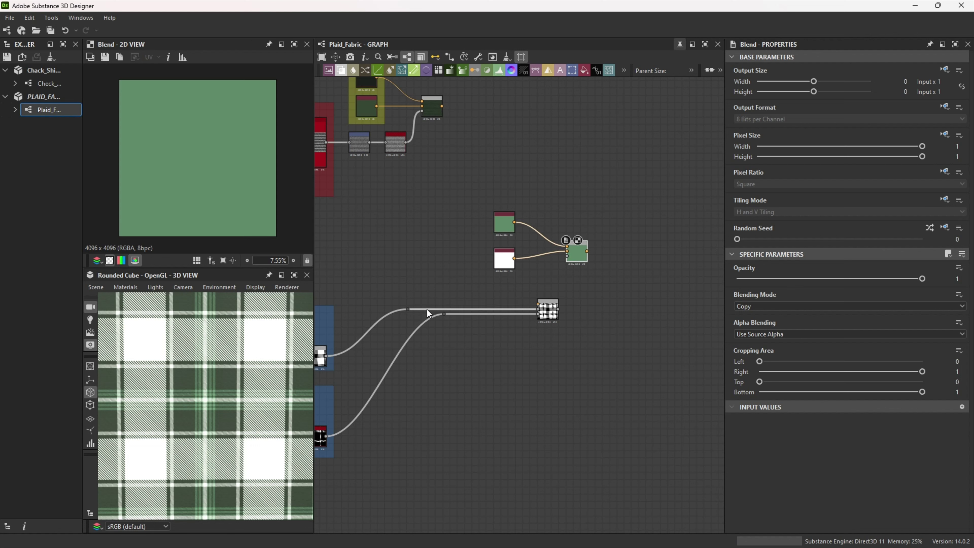
left_click_drag(411, 309, 512, 247)
- Add another Blend after the green-and-white check, with the dark green base color as foreground and the grayscale plaid Blend as opacity
left_click_drag(573, 251, 626, 251)
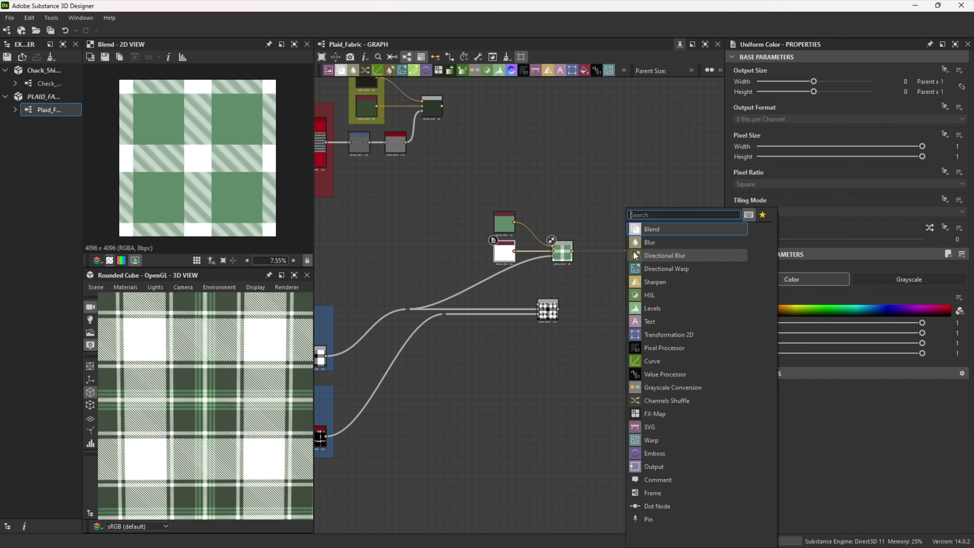
left_click(640, 231)
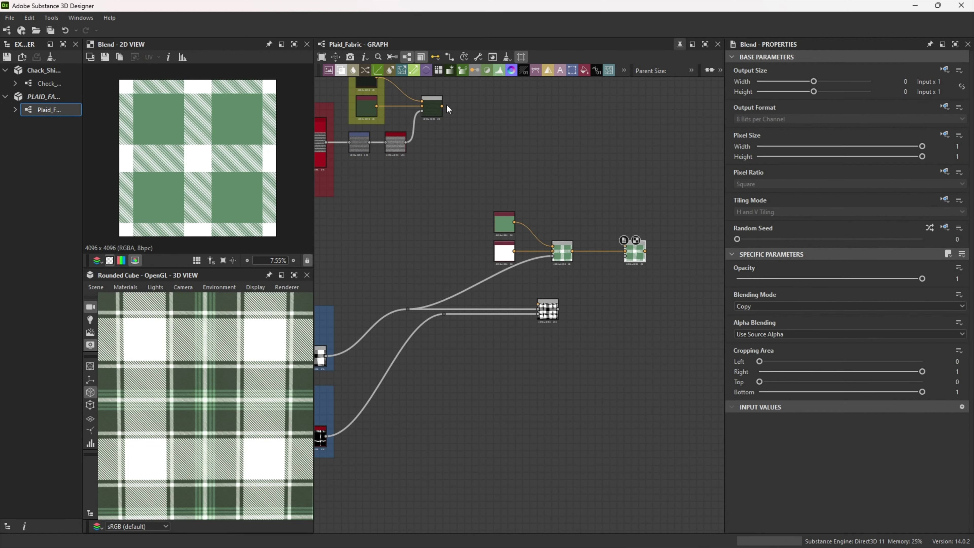
left_click_drag(443, 107, 625, 246)
left_click_drag(624, 259, 624, 256)
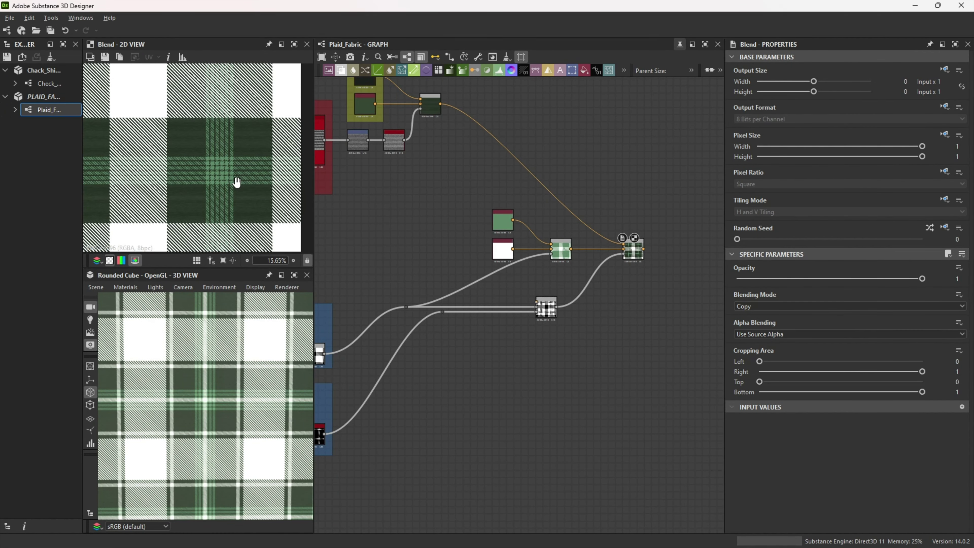
middle_click_drag(237, 181, 218, 174)
scroll(231, 178, "down", 3)
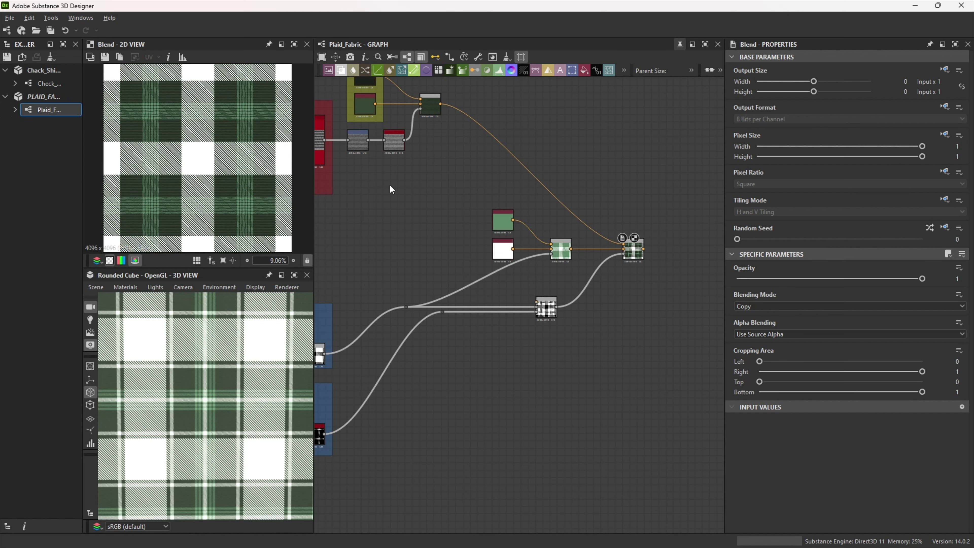
scroll(232, 139, "up", 12)
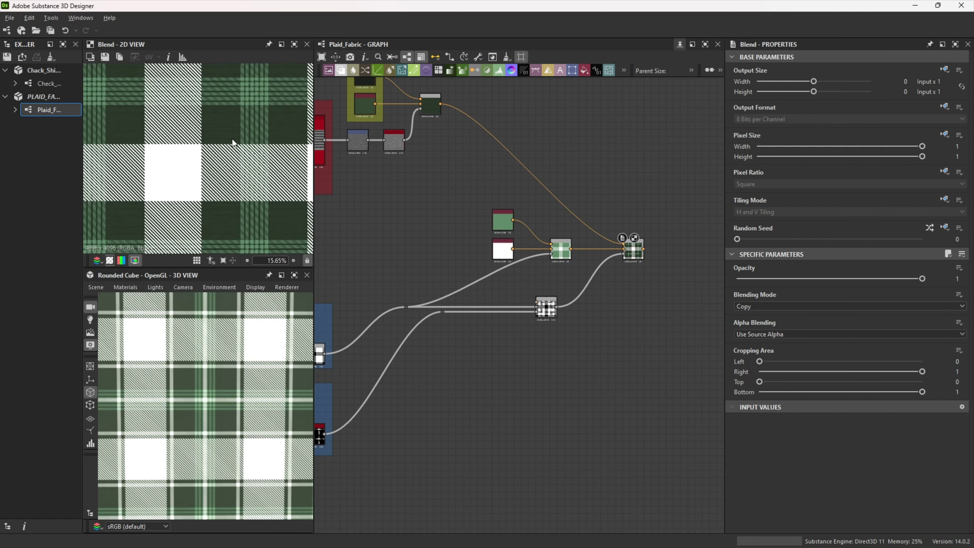
scroll(224, 136, "down", 12)
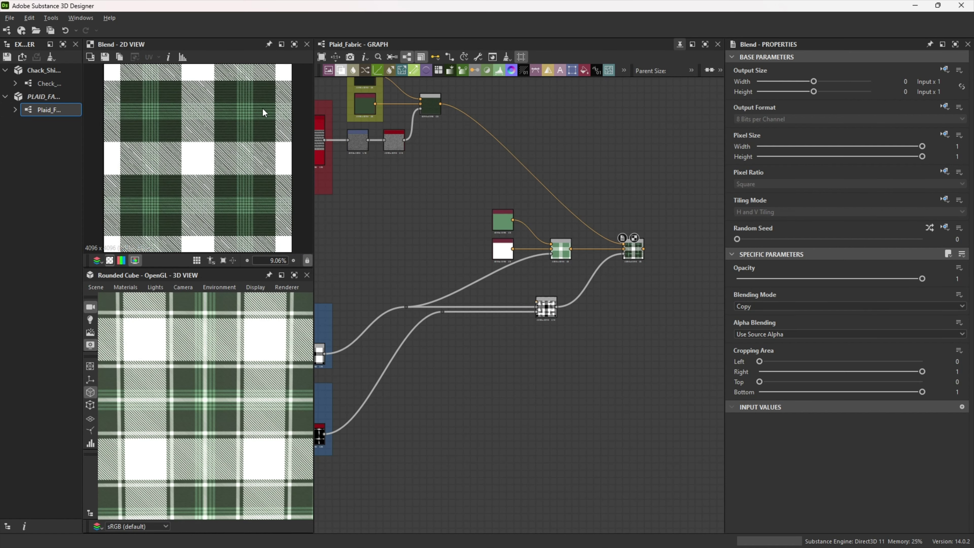
- Add two dot nodes on the dark green base link and route it neatly above the green-and-white check nodes
double_click(492, 136)
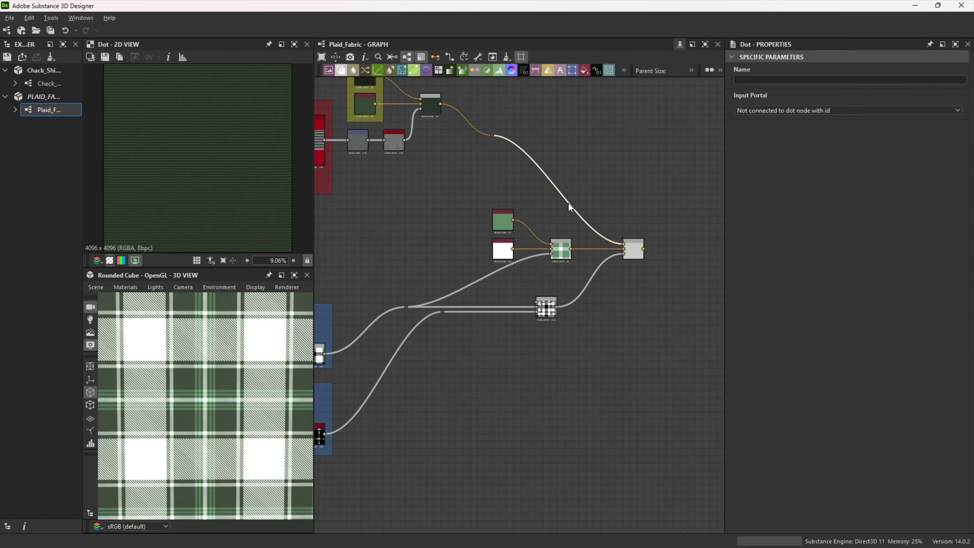
double_click(569, 203)
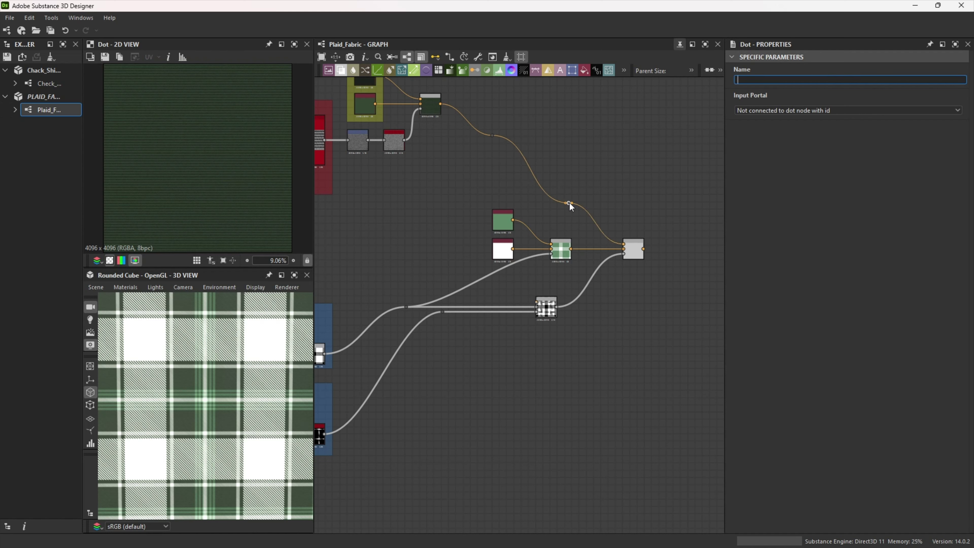
mouse_move(569, 203)
left_mouse_down()
mouse_move(569, 174)
mouse_move(569, 205)
left_mouse_up()
left_click_drag(493, 136, 502, 204)
- Try red for the green Uniform Color and olive green for the white one, and undo both color changes
left_click(503, 221)
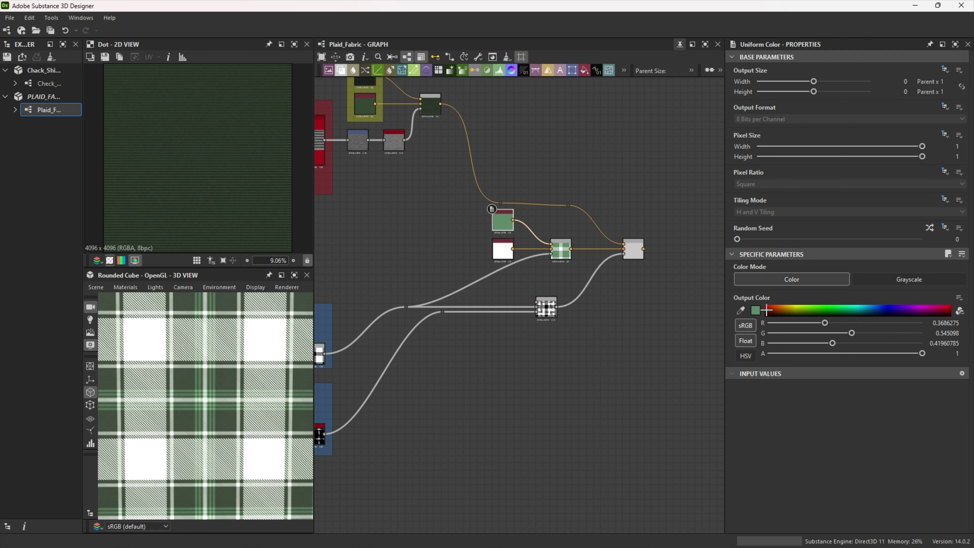
left_click(766, 310)
double_click(635, 251)
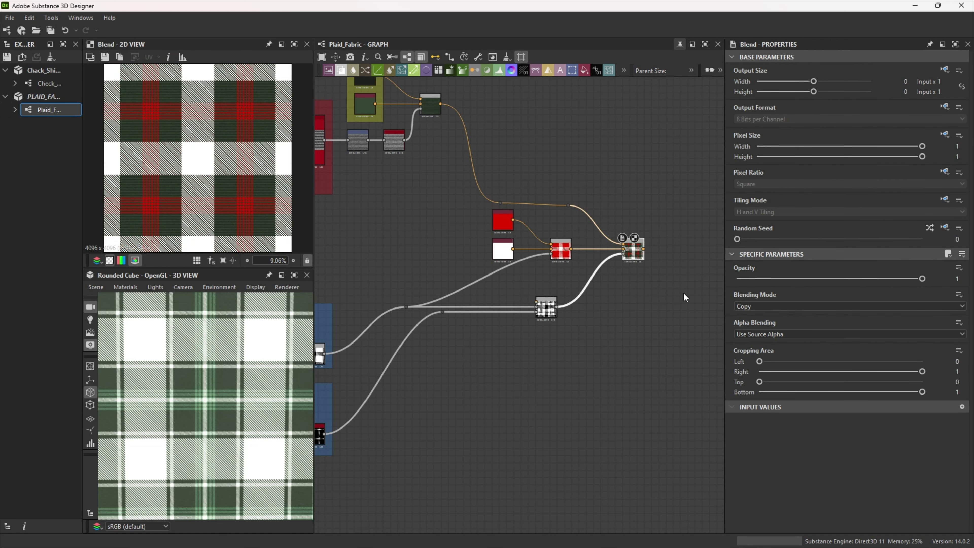
left_click(499, 250)
left_click(807, 309)
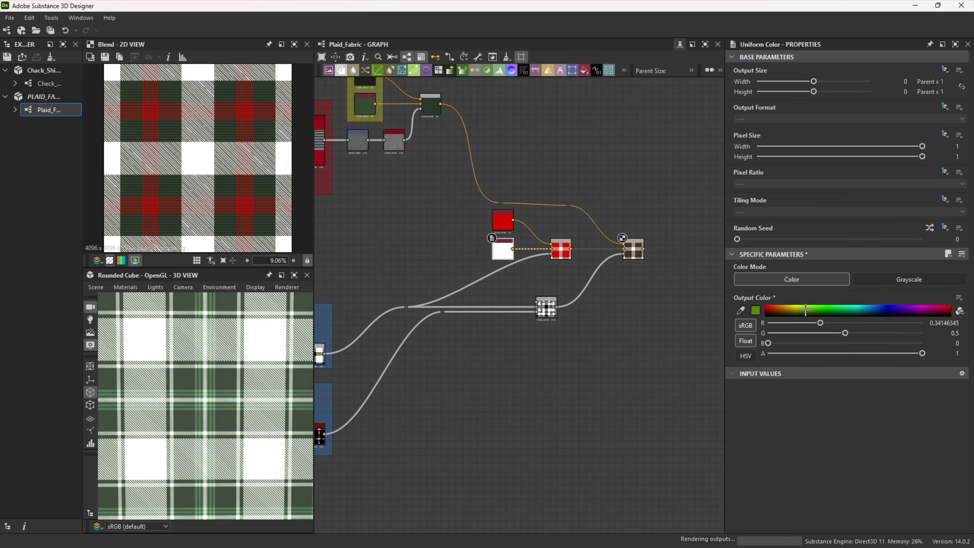
key("ctrl+z")
key("ctrl+z")
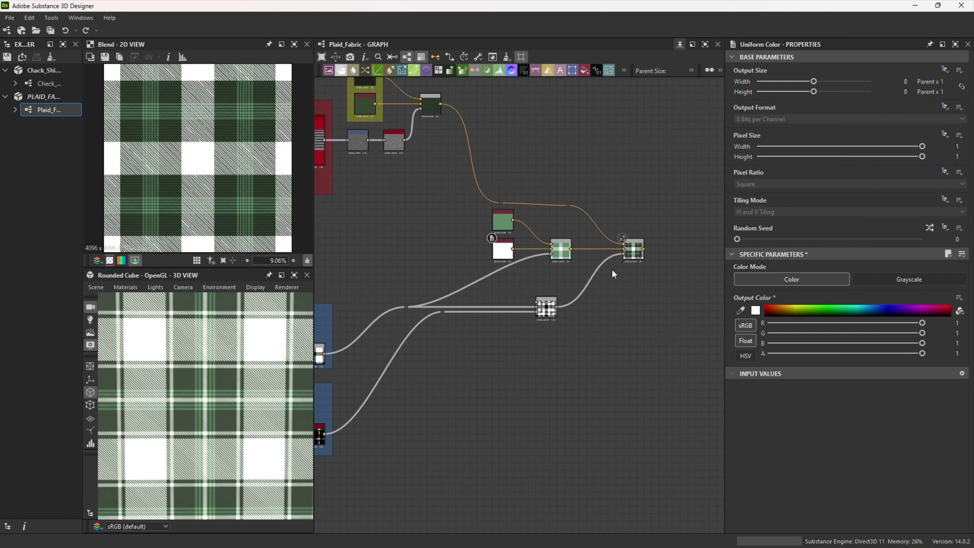
- Examine the node chains in the Pattern 1 and Pattern 2 frames that generate the check masks
left_click_drag(568, 204, 567, 202)
scroll(556, 222, "down", 3)
middle_click_drag(493, 329, 581, 378)
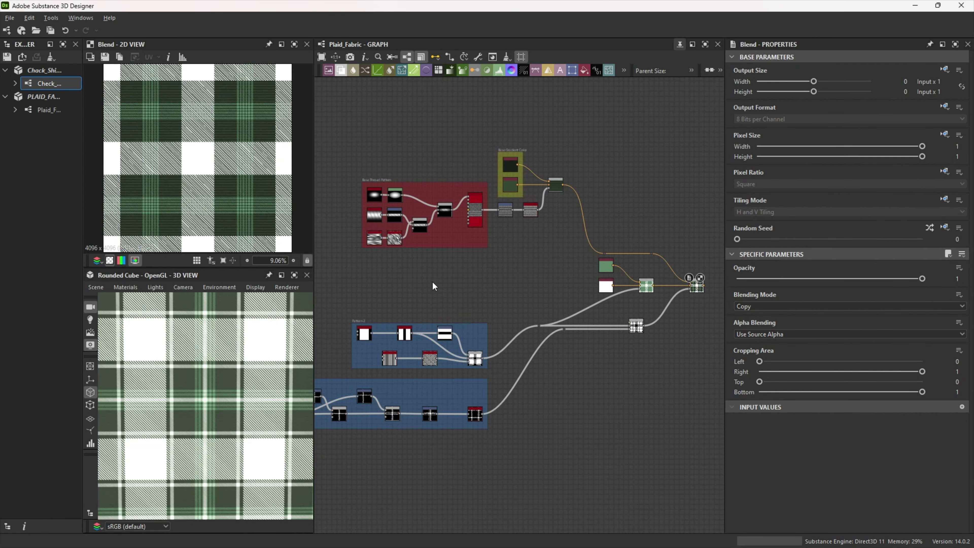
middle_click_drag(397, 288, 552, 261)
scroll(393, 394, "up", 4)
middle_click_drag(386, 431, 421, 443)
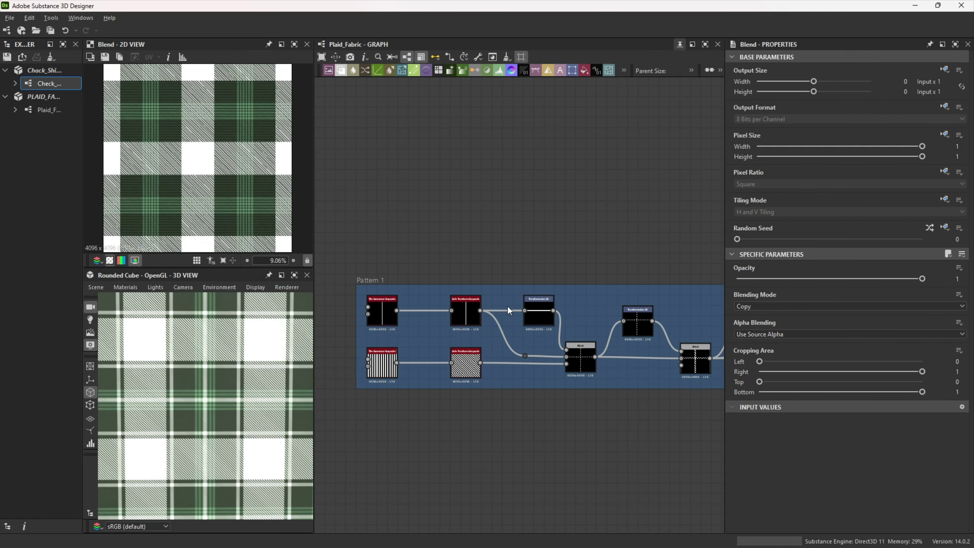
scroll(572, 257, "down", 3)
middle_click_drag(541, 266, 411, 299)
scroll(509, 300, "up", 4)
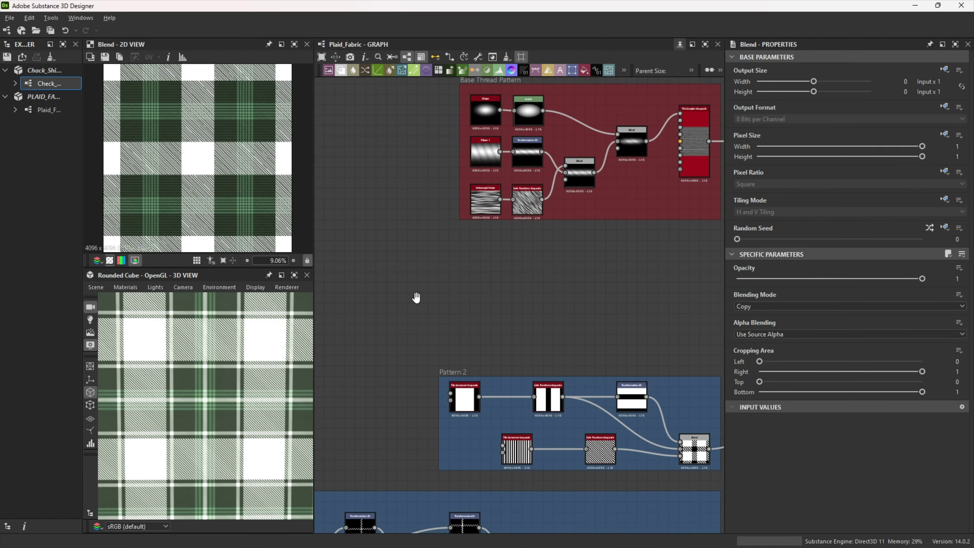
- Add a Tile Generator Grayscale node above Pattern 2 with X Amount 1, Y Amount 1 and the Square pattern
key("space")
type("tile")
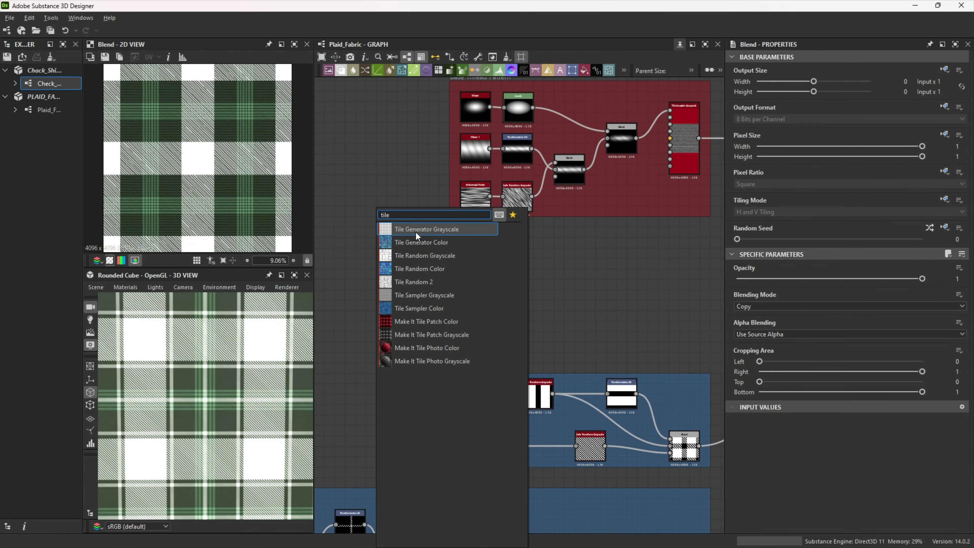
key("Escape")
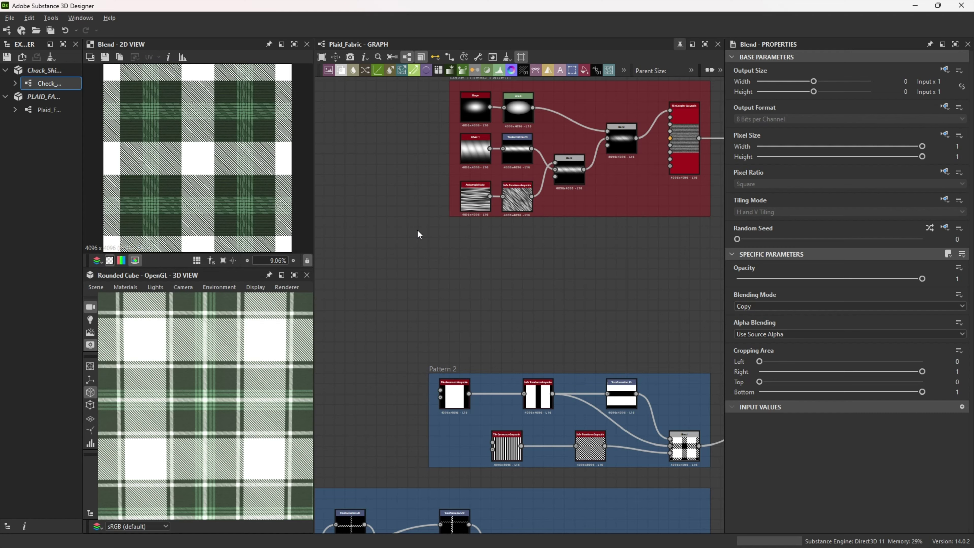
double_click(956, 366)
type("1")
key("Tab")
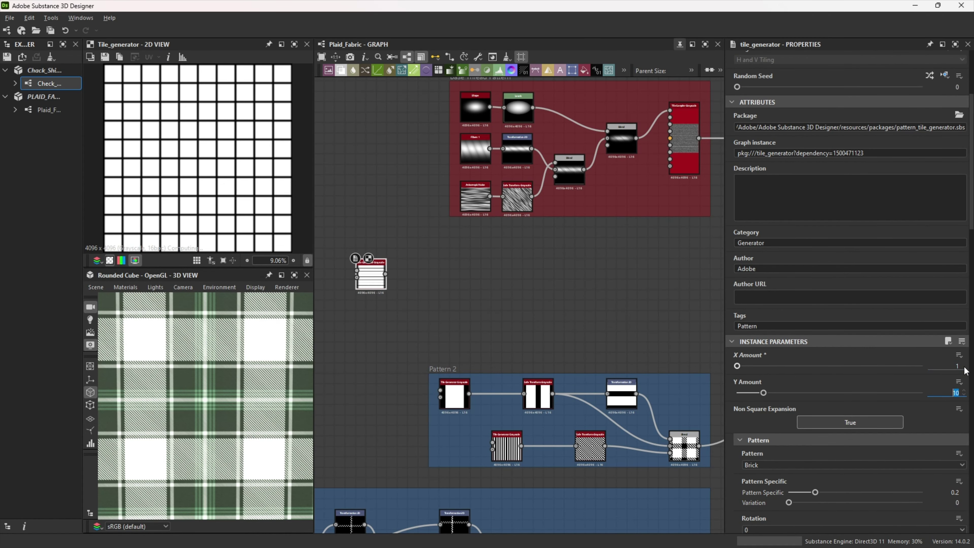
type("1")
key("Return")
scroll(768, 340, "down", 3)
left_click(767, 341)
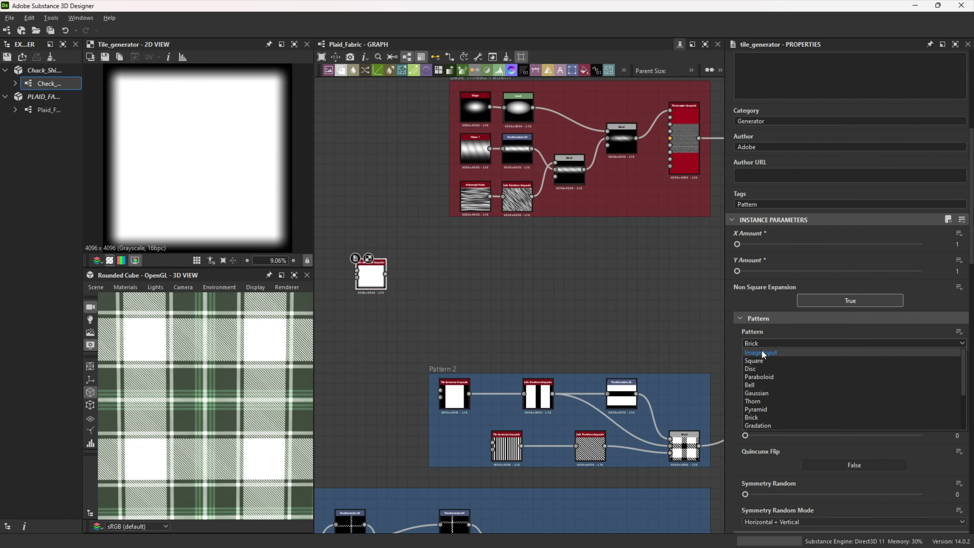
left_click(760, 360)
- Change the tile generator's size mode to Normal - Size and set its X size to 0.03
scroll(764, 365, "down", 5)
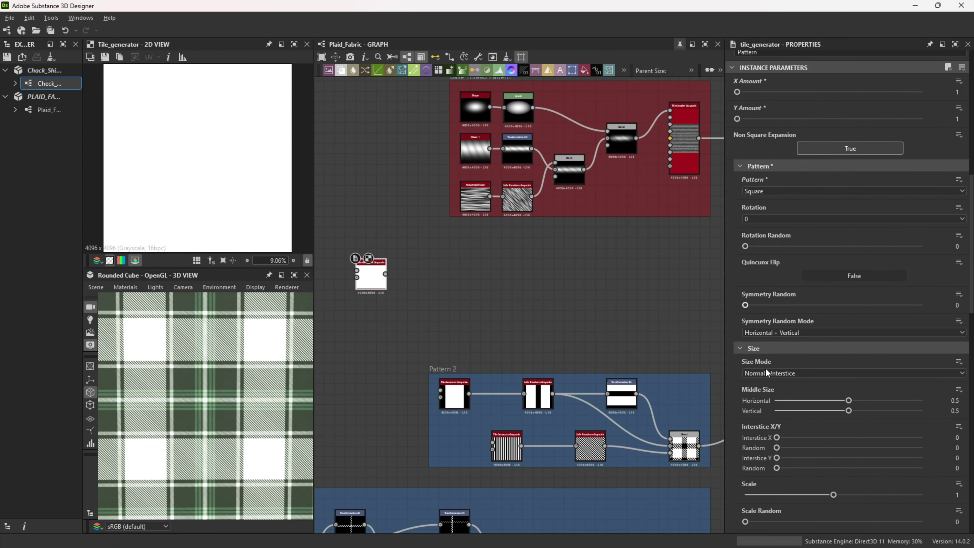
scroll(766, 368, "down", 1)
left_click(779, 344)
left_click(775, 365)
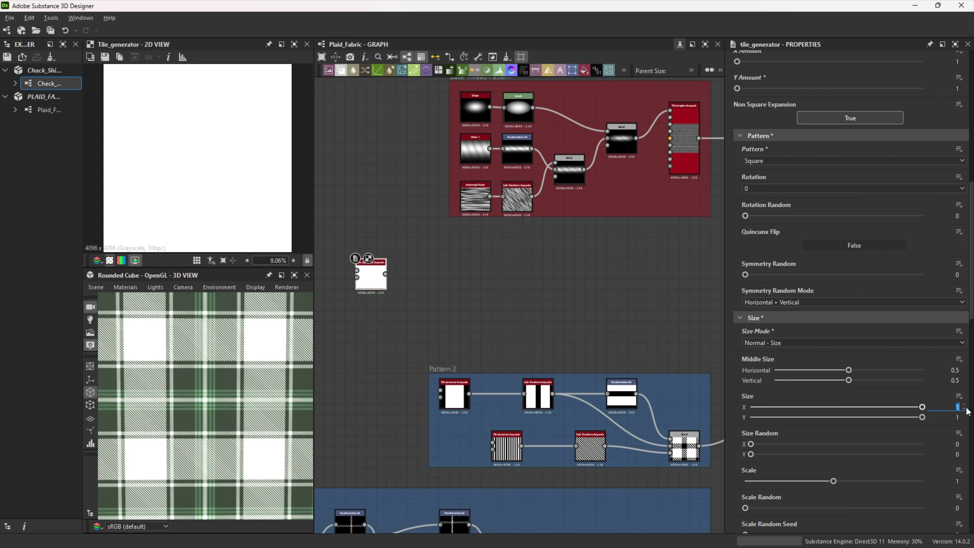
key("Return")
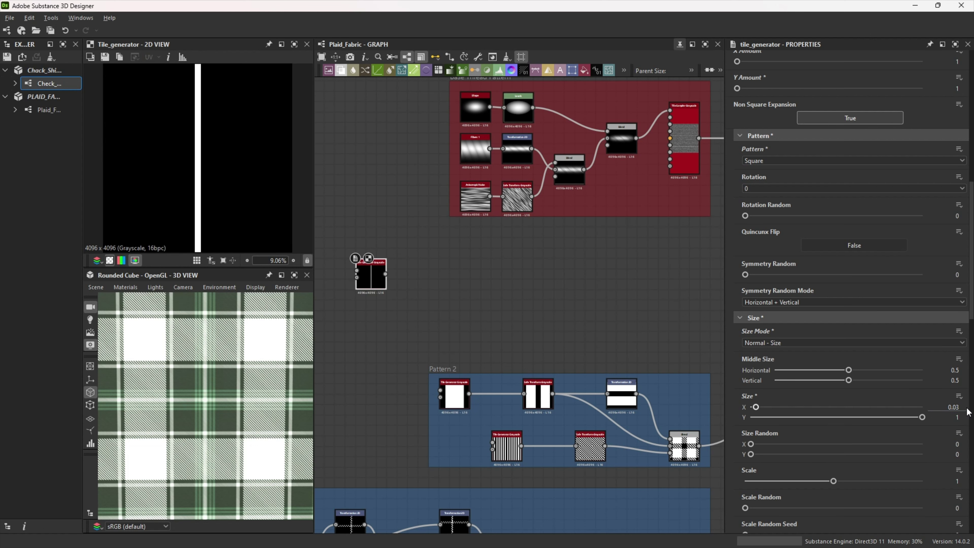
- Add a Safe Transform Grayscale node after the thin-stripe tile generator and align it in the same row
left_click_drag(386, 274, 444, 275)
type("sa")
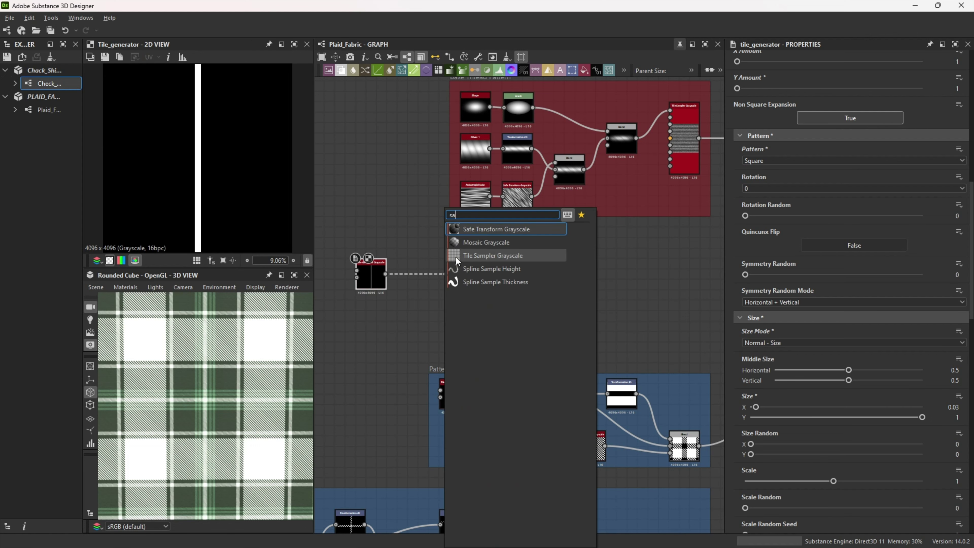
left_click(470, 229)
left_click_drag(460, 265, 444, 277)
scroll(205, 178, "down", 1)
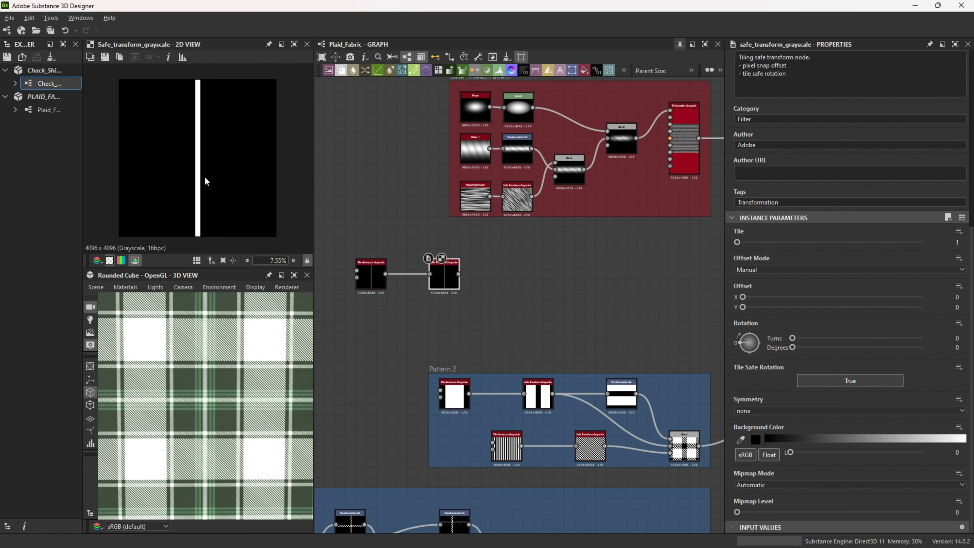
- Add a Transformation 2D node after the Safe Transform and rotate the stripe 90 degrees clockwise
left_click_drag(459, 274, 497, 274)
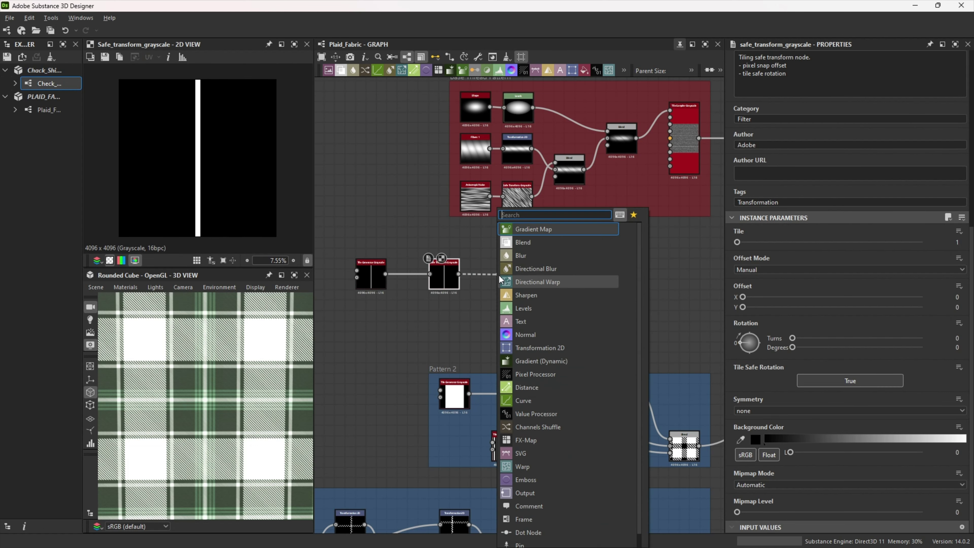
type("tra")
left_click(544, 231)
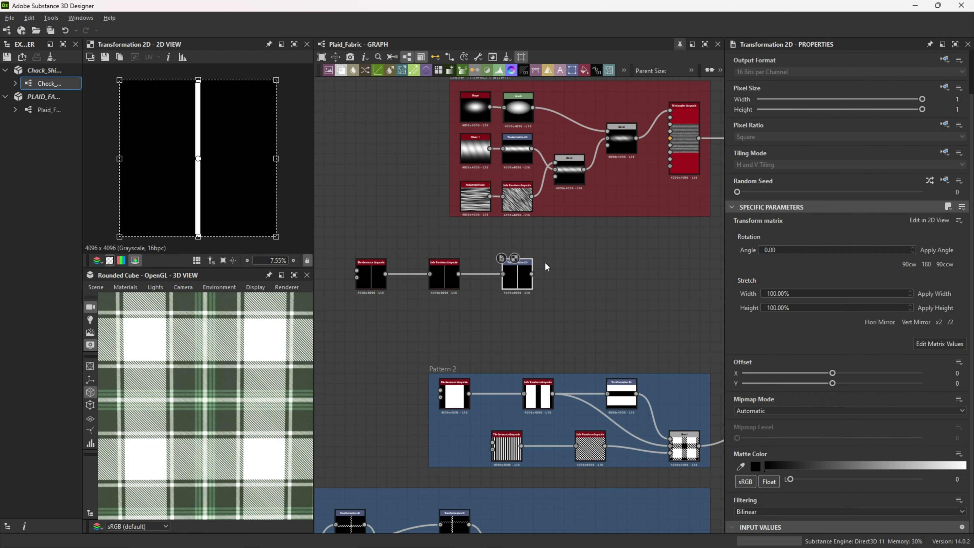
left_click(909, 264)
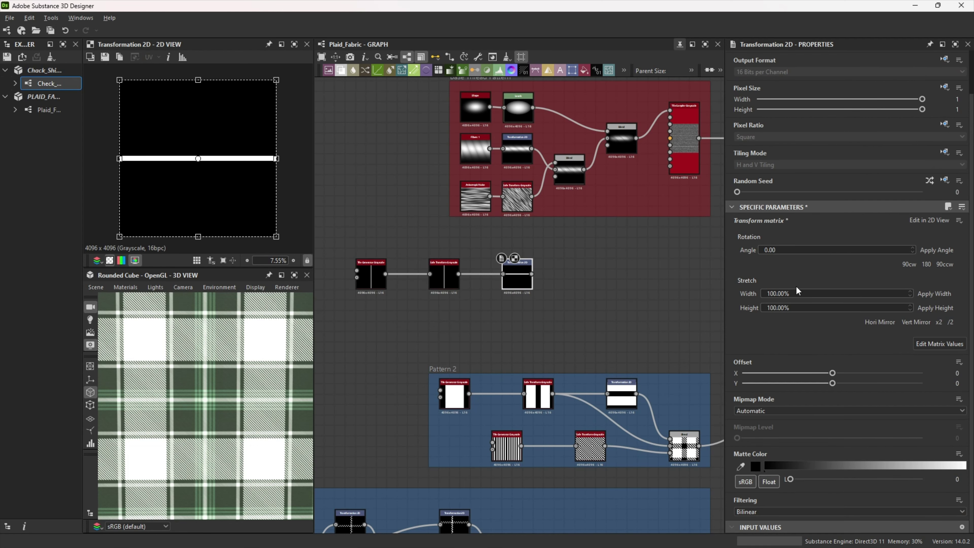
- Add a Blend with the vertical stripe's Safe Transform as background and the rotated stripe as foreground
left_click_drag(459, 274, 545, 329)
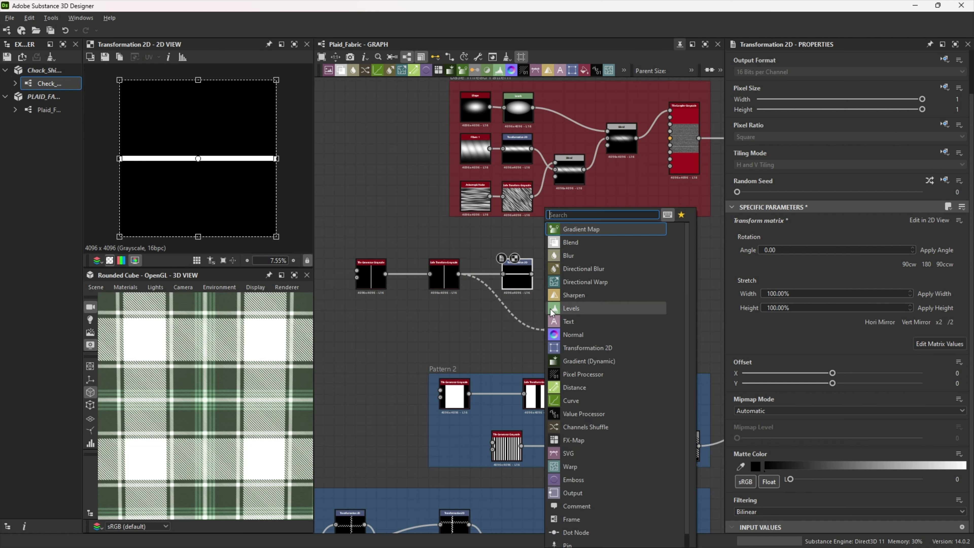
left_click(572, 245)
left_click_drag(533, 274, 581, 318)
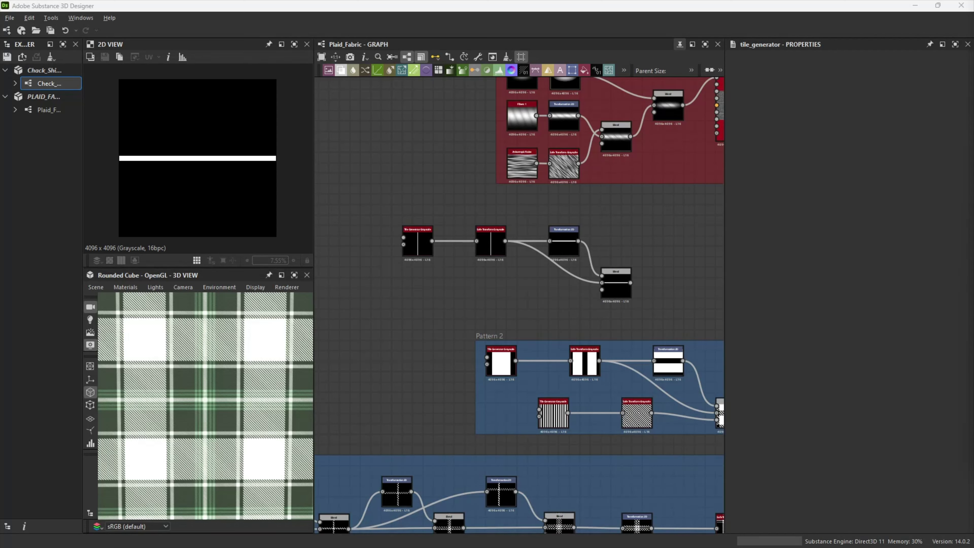
- Add a second Tile Generator Grayscale below the first, with X Amount 100 and Y Amount 1
key("space")
type("tile")
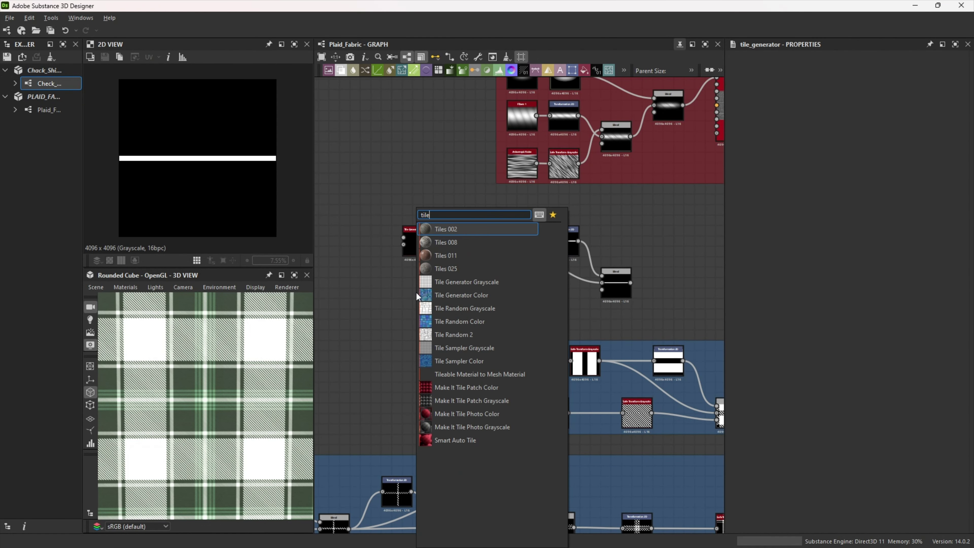
left_click(441, 282)
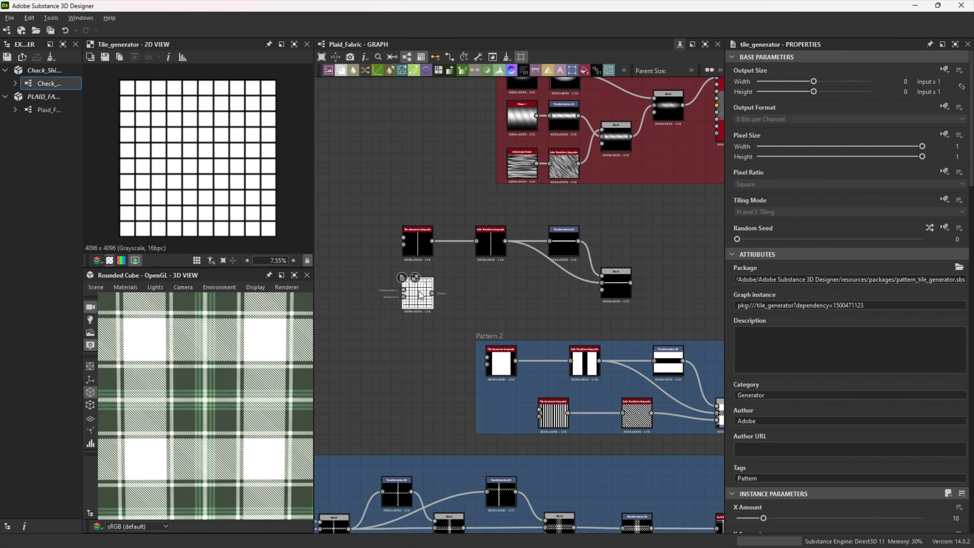
scroll(803, 322, "down", 3)
left_click(965, 368)
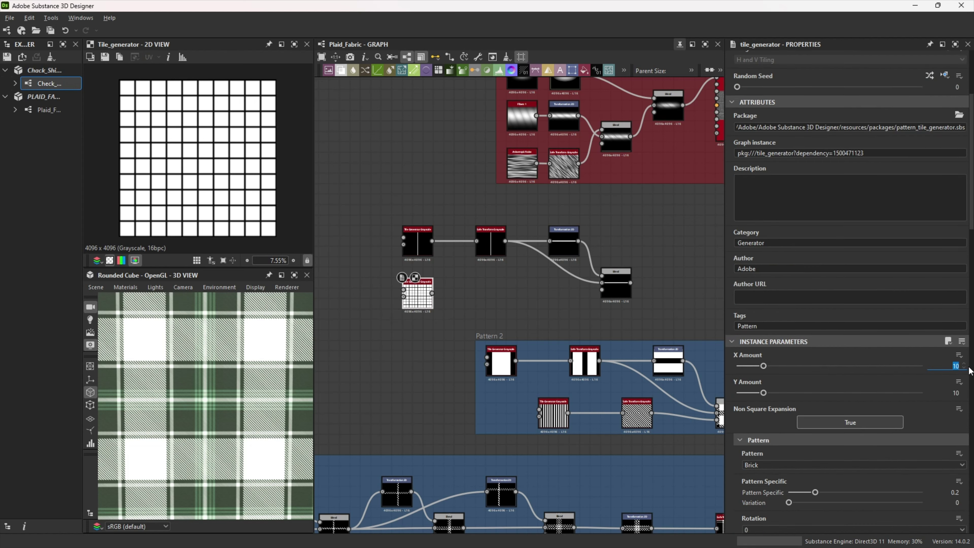
type("0")
key("Tab")
type("1")
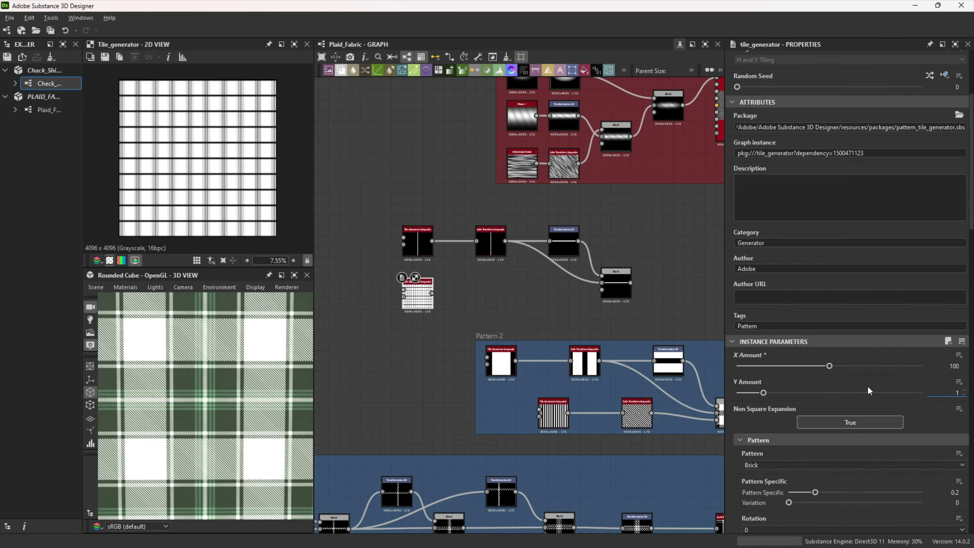
- Set the second tile generator's pattern to Square and its Interstice X to 0.5
left_click(775, 463)
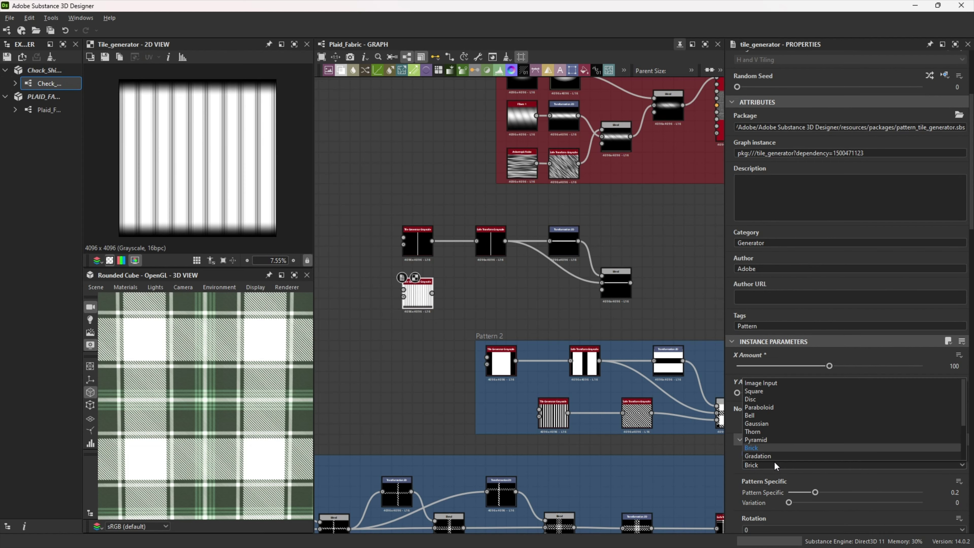
left_click(766, 391)
scroll(729, 436, "down", 5)
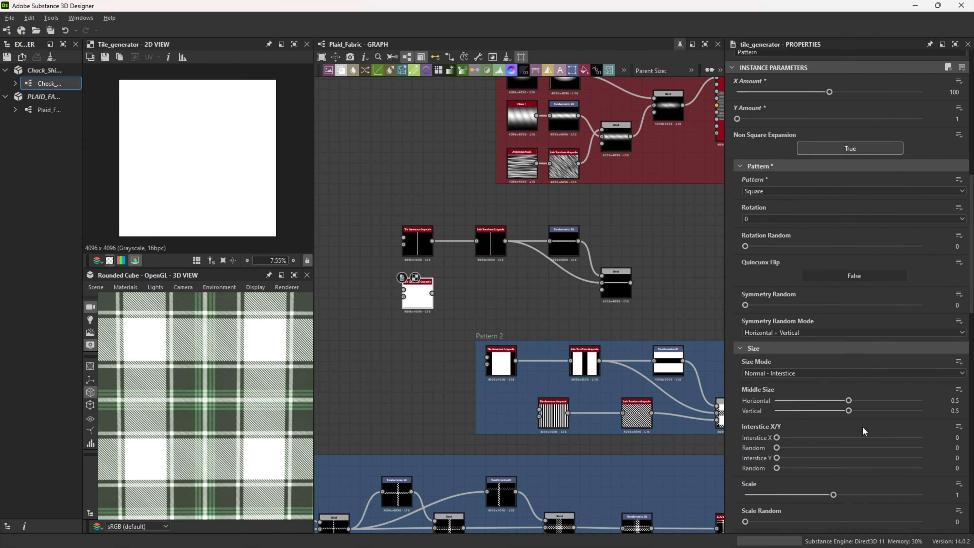
type("0.5")
key("Return")
scroll(209, 179, "up", 2)
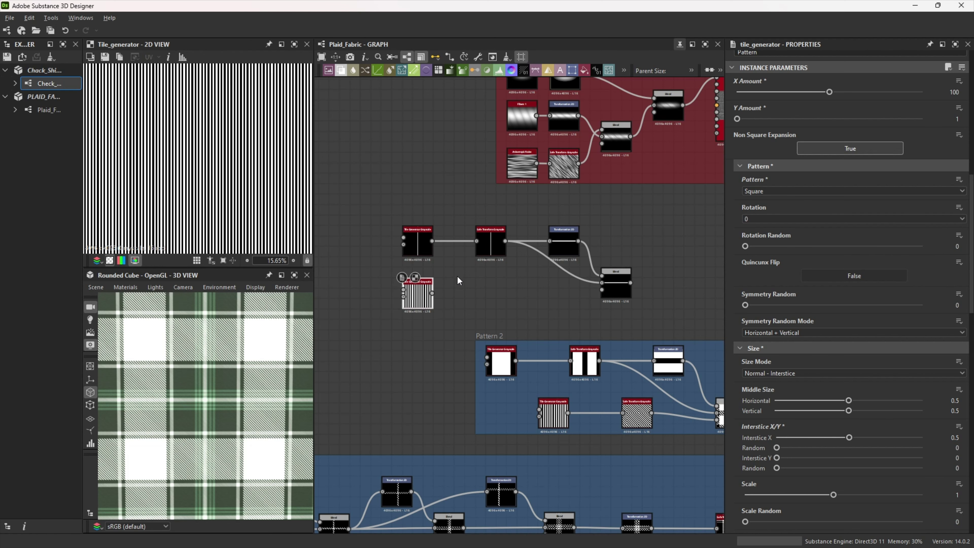
- Add a Safe Transform Grayscale node after the fine-stripe tile generator and rotate it 135 degrees
left_click_drag(432, 293, 484, 296)
type("sa")
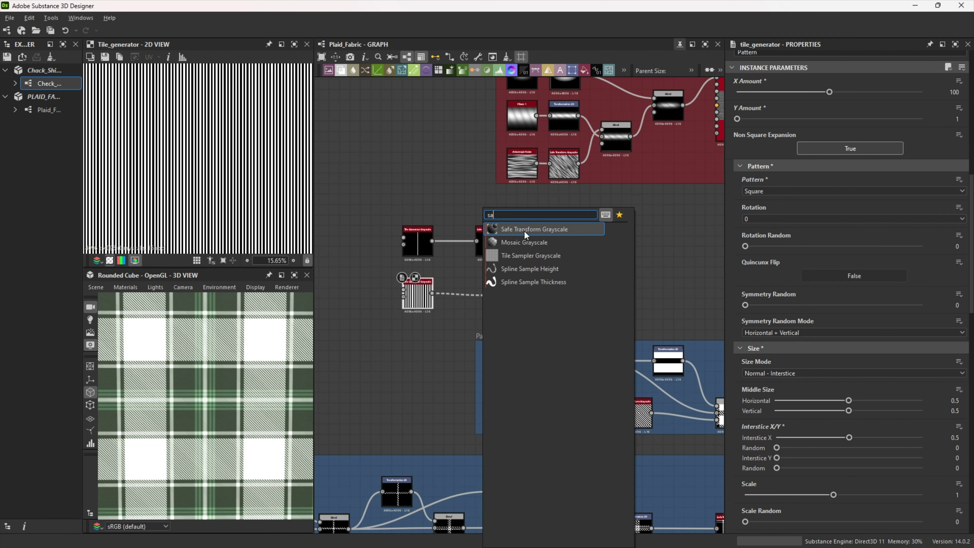
left_click(527, 229)
left_click_drag(491, 293, 480, 293)
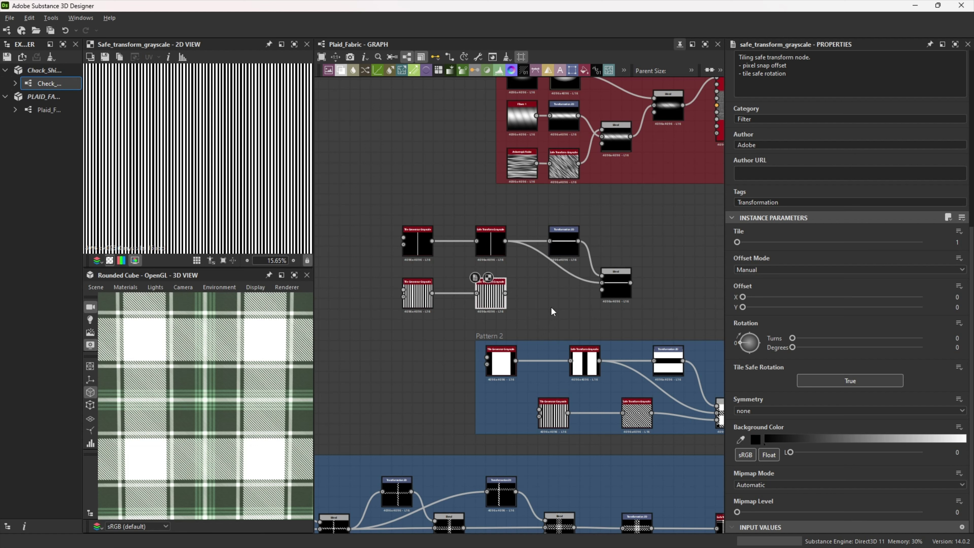
left_click(963, 351)
type("135")
key("Return")
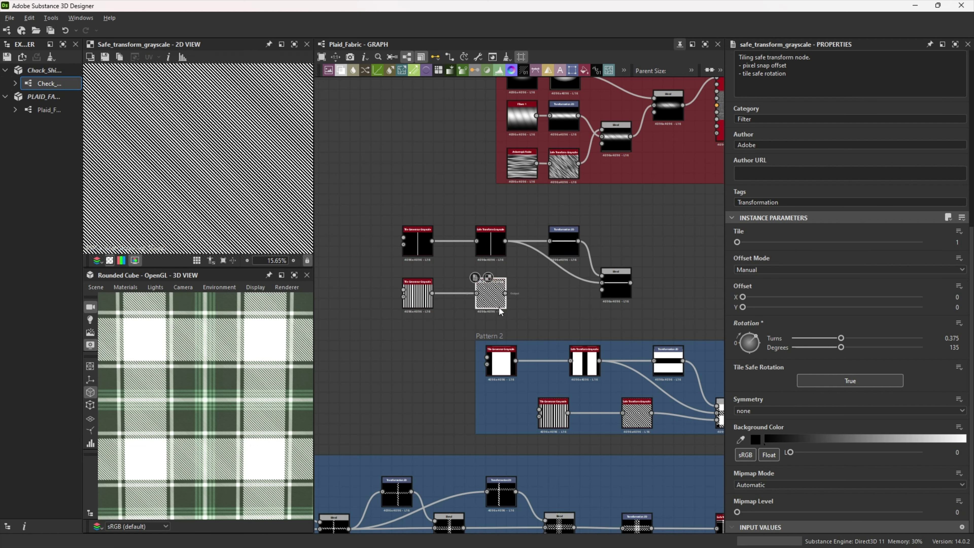
- Connect the diagonal stripes to the Blend's opacity input and preview the Blend result in the 2D view
left_click_drag(505, 294, 602, 289)
double_click(615, 286)
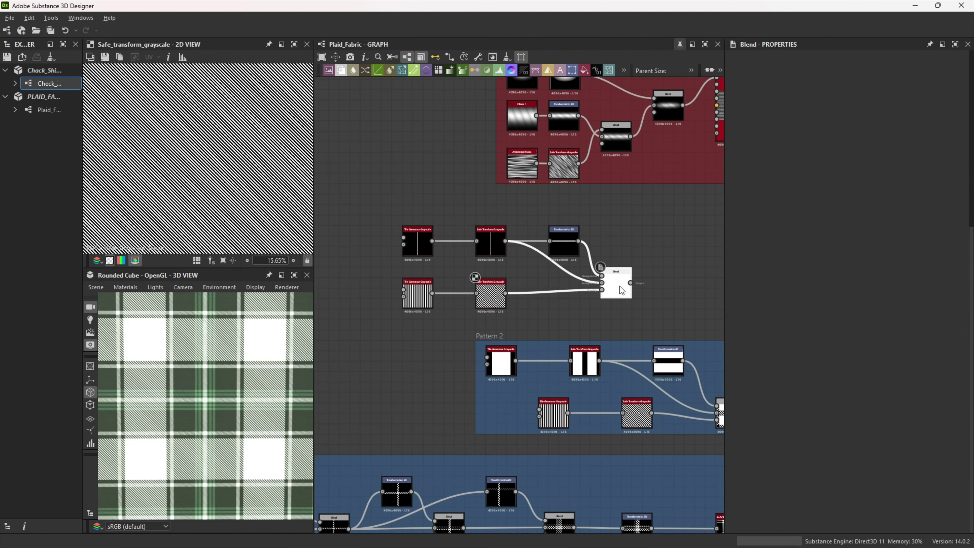
scroll(211, 213, "down", 3)
scroll(591, 276, "up", 1)
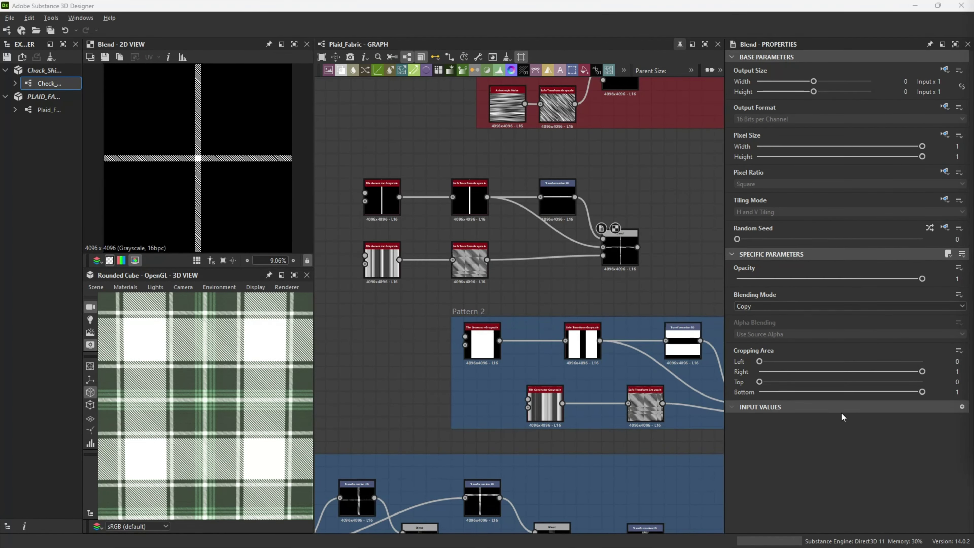
- Add a Transformation 2D node after the striped cross Blend and set its X and Y offsets to 0.28
middle_click_drag(635, 280, 472, 276)
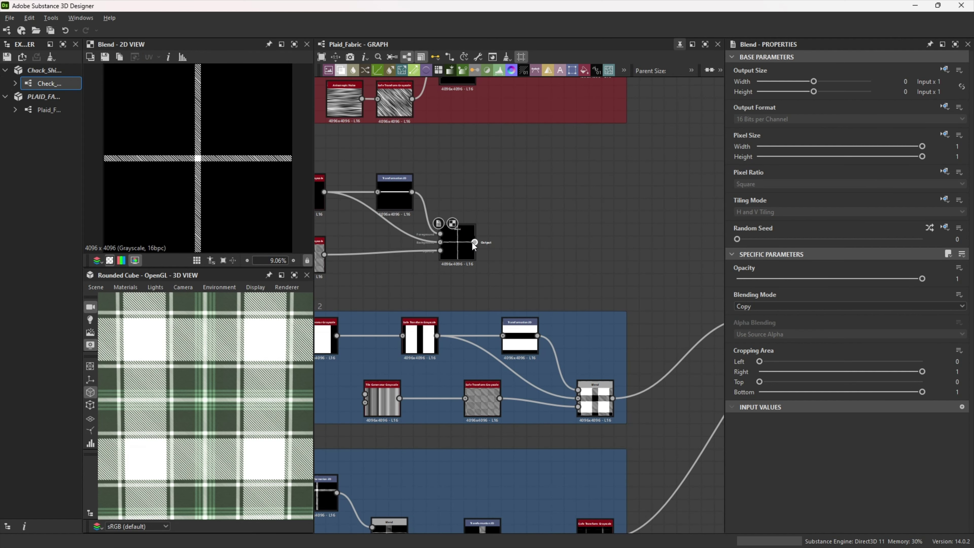
left_click_drag(475, 242, 520, 196)
type("trans")
left_click(557, 221)
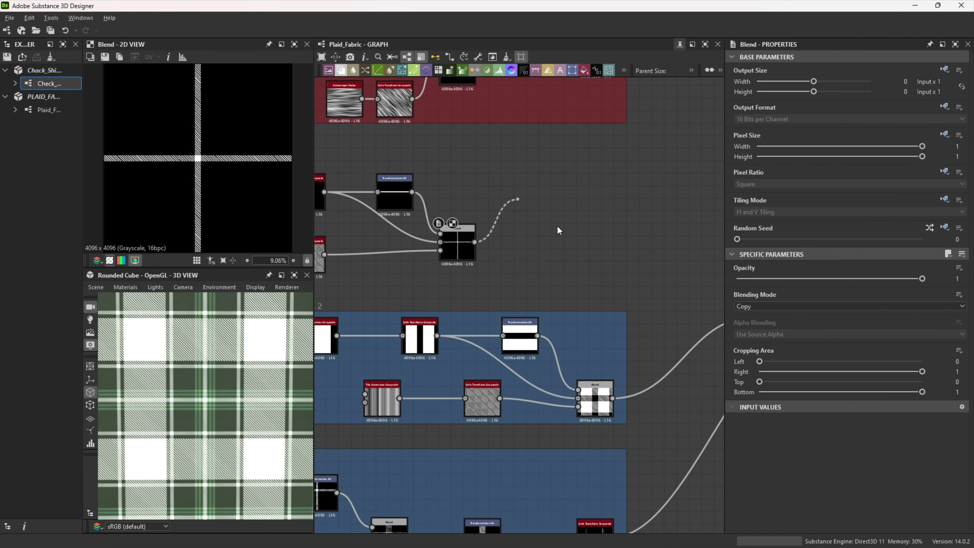
left_click(940, 420)
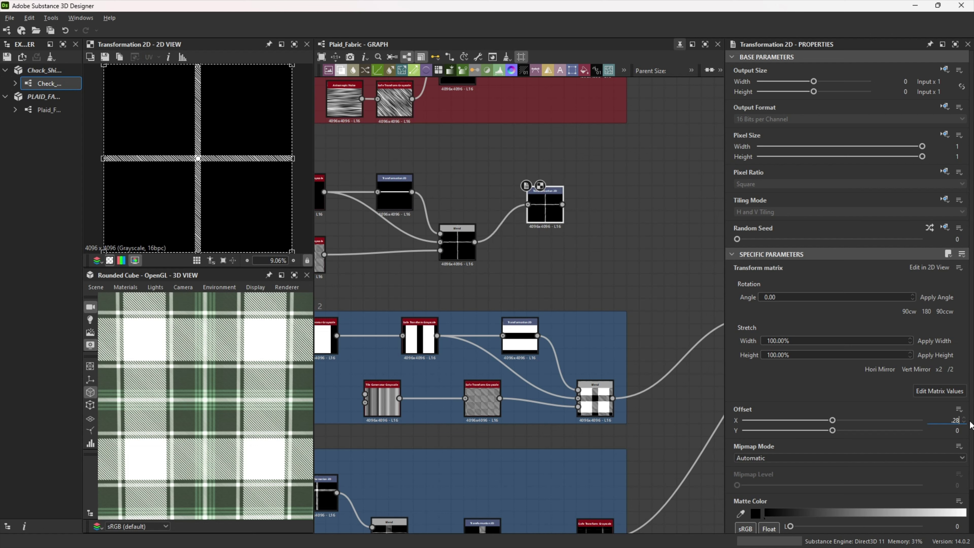
key("Tab")
type(".28")
key("Return")
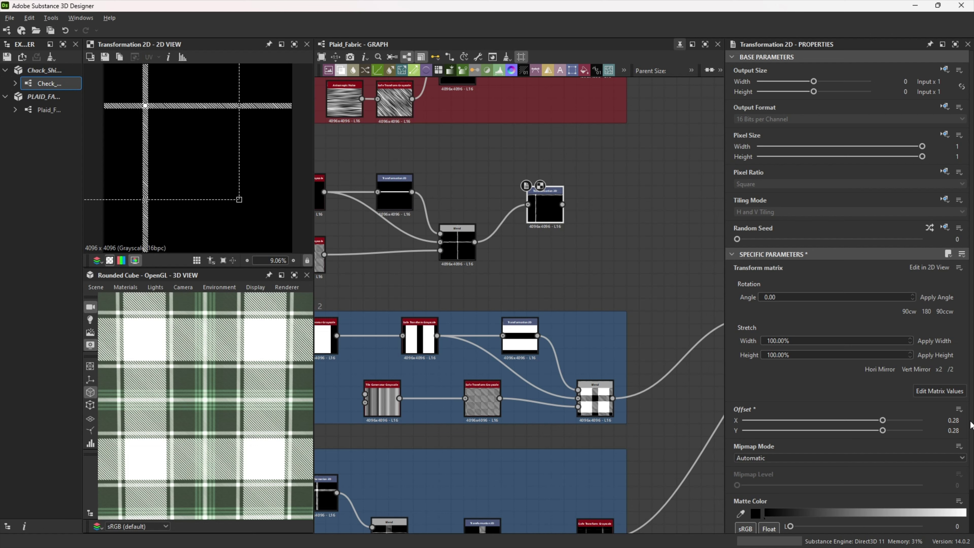
- Add an Add (Linear Dodge) Blend after the striped cross, with the offset copy as its foreground
left_click_drag(475, 242, 593, 246)
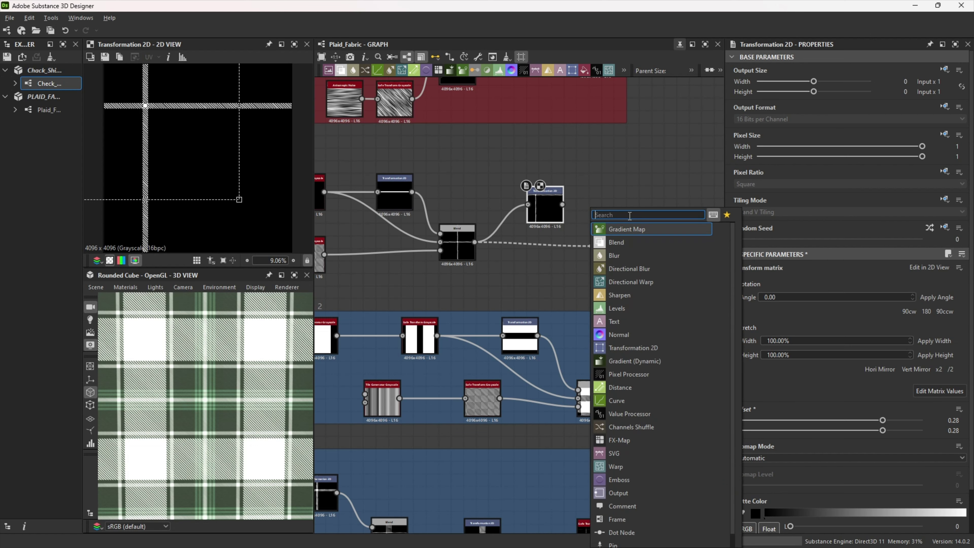
left_click(617, 242)
left_click(783, 307)
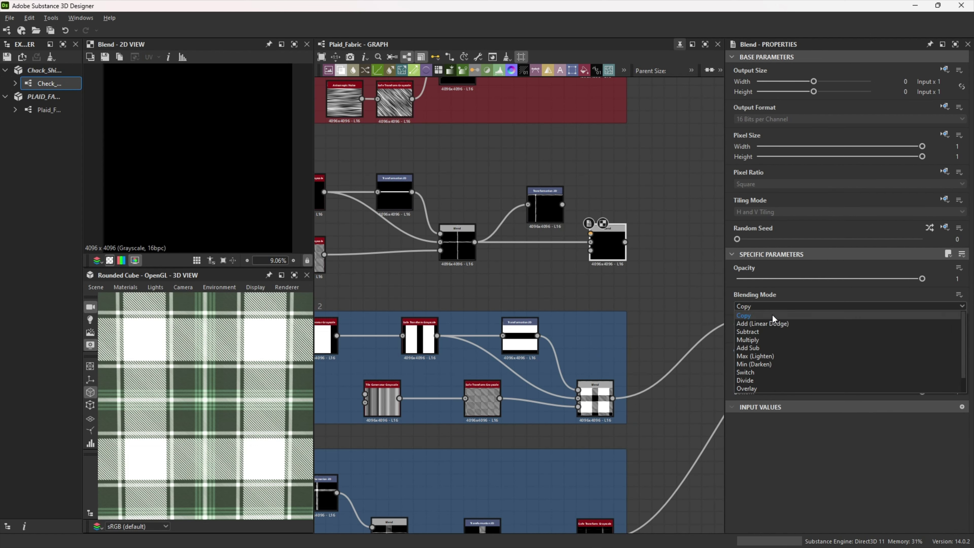
left_click(762, 324)
left_click_drag(562, 204, 591, 233)
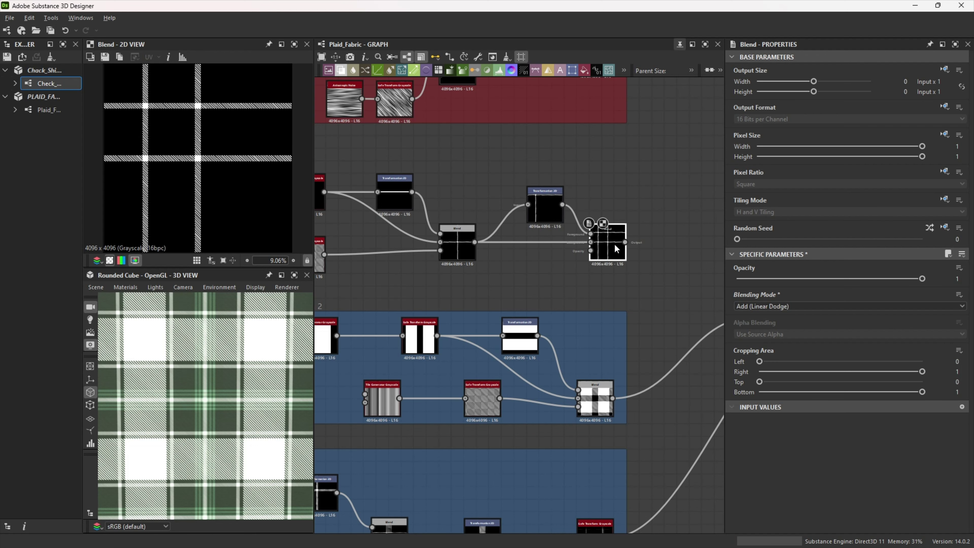
- Duplicate the Transformation 2D node with its input link and set the copy's X and Y offsets to -0.28
middle_click_drag(665, 252, 473, 248)
left_click(358, 206)
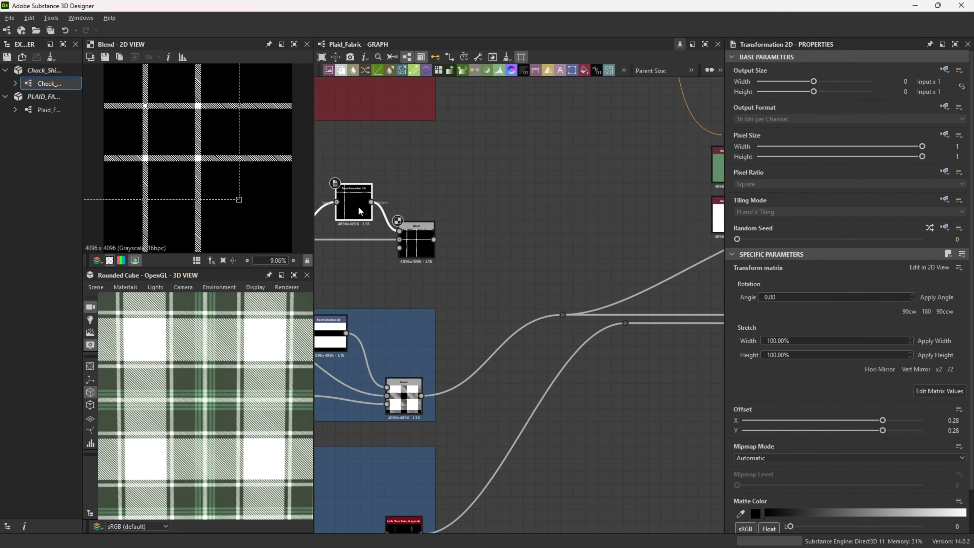
key("ctrl+shift+d")
left_click(479, 207)
left_click(945, 419)
type("-")
key("Tab")
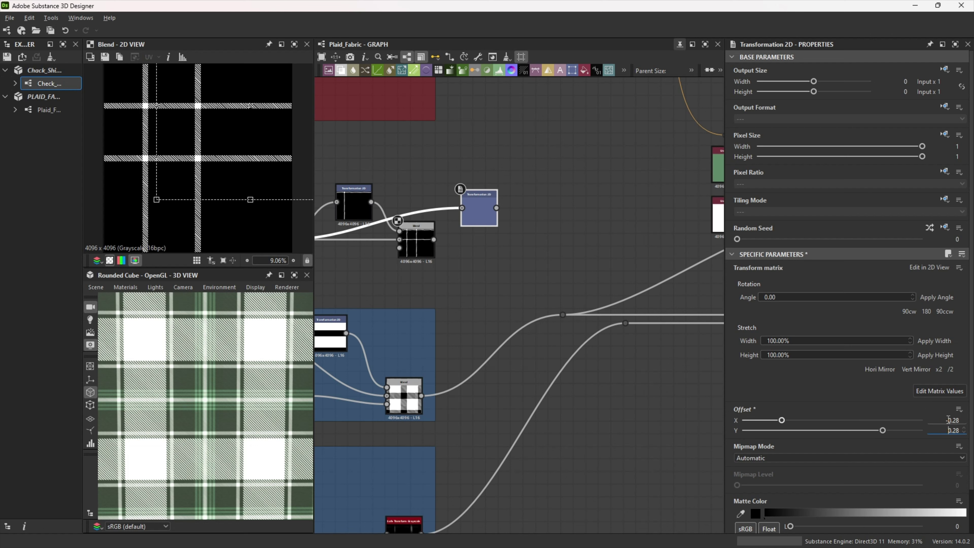
type("-")
key("Return")
- Add another Add (Linear Dodge) Blend after the two-cross Blend and connect the duplicated transformation as its foreground
left_click_drag(433, 239, 523, 247)
left_click(564, 223)
left_click(784, 306)
left_click(755, 323)
left_click_drag(502, 218, 498, 210)
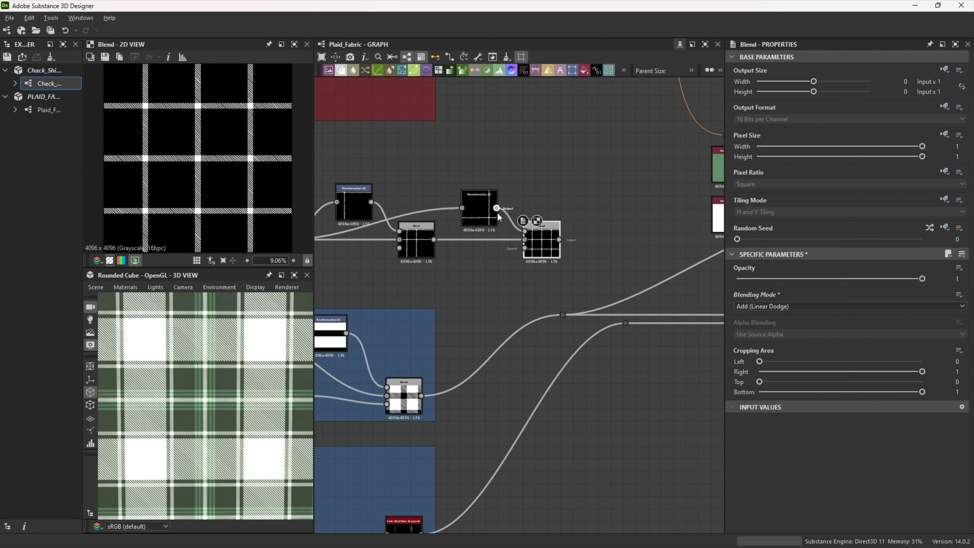
- Add a Safe Transform Grayscale node after the final grid Blend and set its Tile to 2
scroll(503, 250, "down", 1)
scroll(499, 270, "down", 3)
middle_click_drag(499, 270, 600, 300)
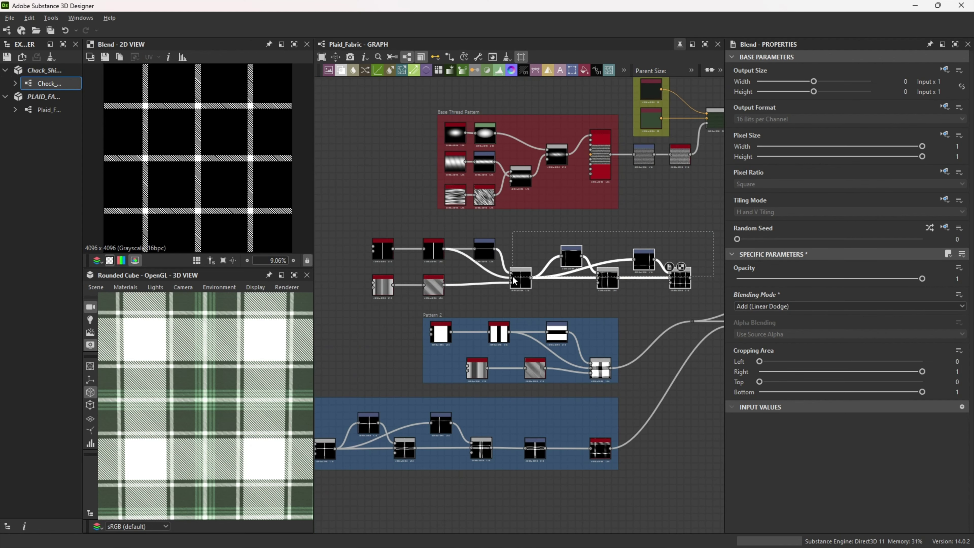
middle_click_drag(670, 296, 604, 293)
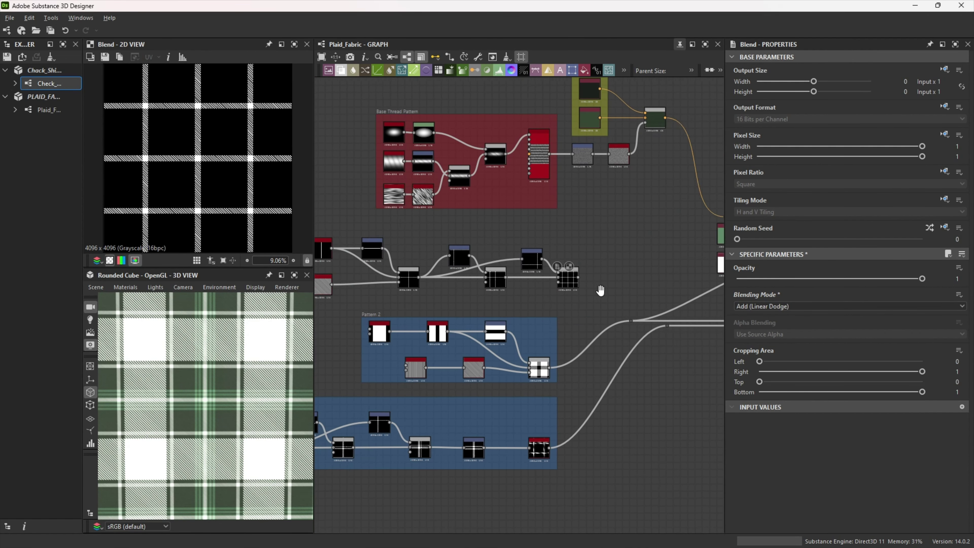
scroll(499, 290, "up", 5)
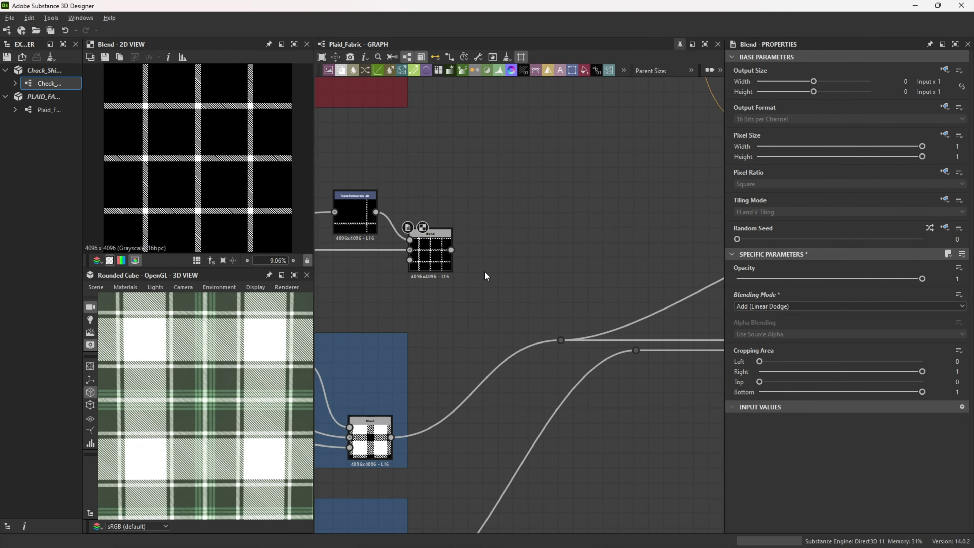
left_click_drag(451, 250, 503, 252)
type("sa")
left_click(546, 230)
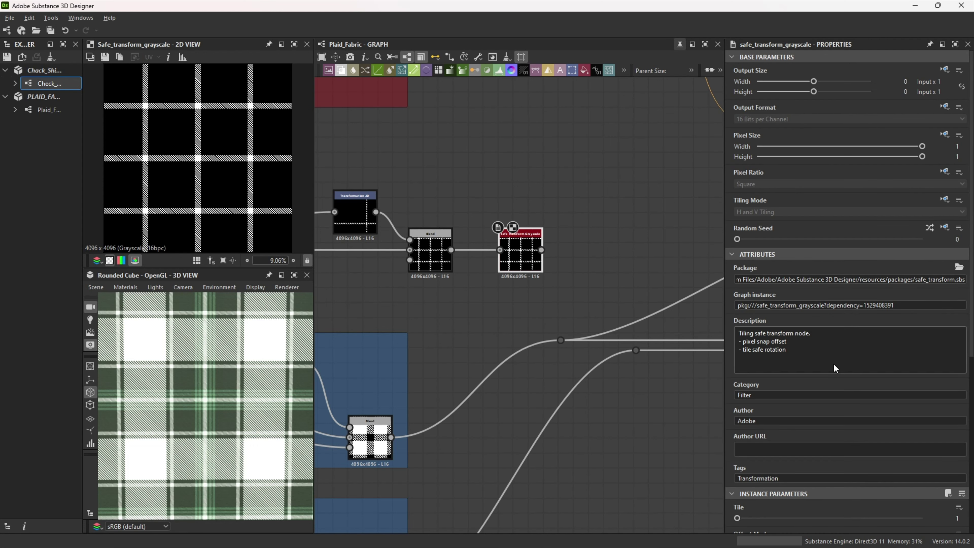
scroll(836, 370, "down", 3)
type("2")
key("Return")
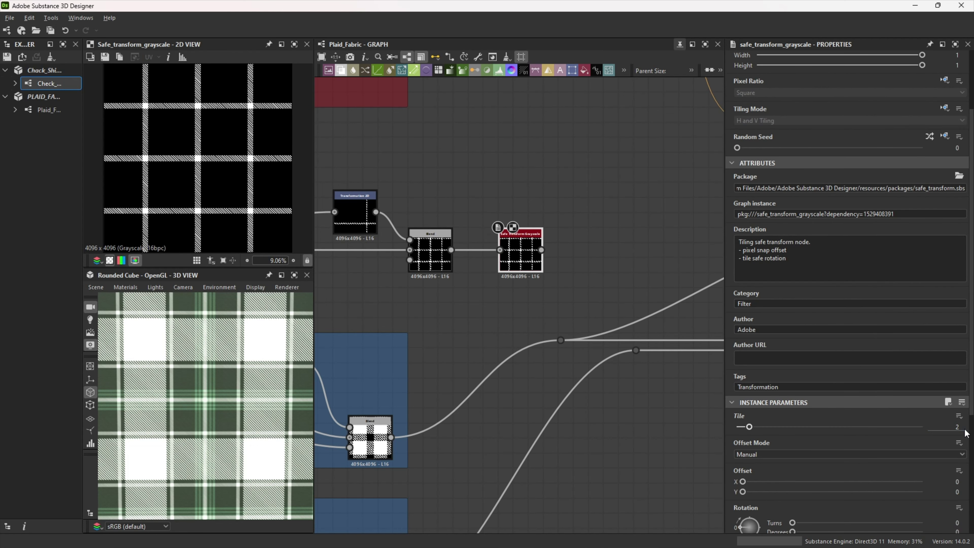
- Group the new stripe grid nodes in a frame titled Pattern 3
scroll(523, 299, "down", 5)
left_click_drag(365, 272, 365, 272)
left_click_drag(401, 276, 352, 272)
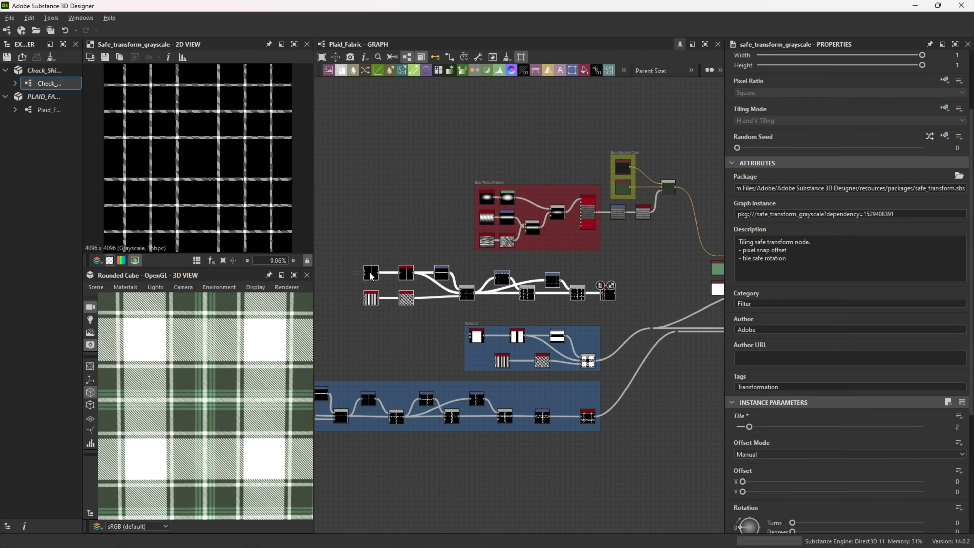
right_click(367, 307)
left_click(399, 269)
type("Pattern 3")
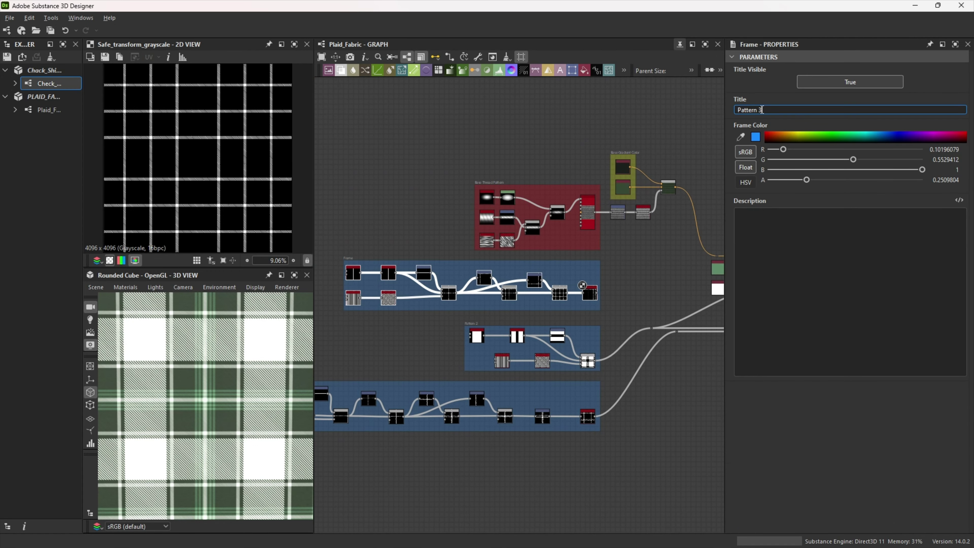
- Add a Blend after the final colored plaid Blend and connect a new Uniform Color node to its foreground
scroll(629, 299, "up", 2)
scroll(629, 298, "down", 1)
middle_click_drag(641, 297, 507, 266)
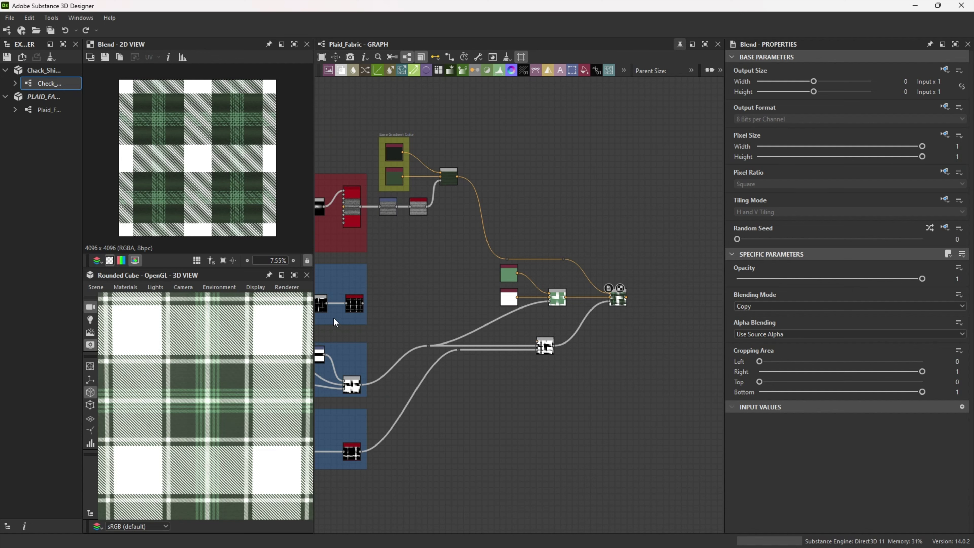
left_click(353, 304)
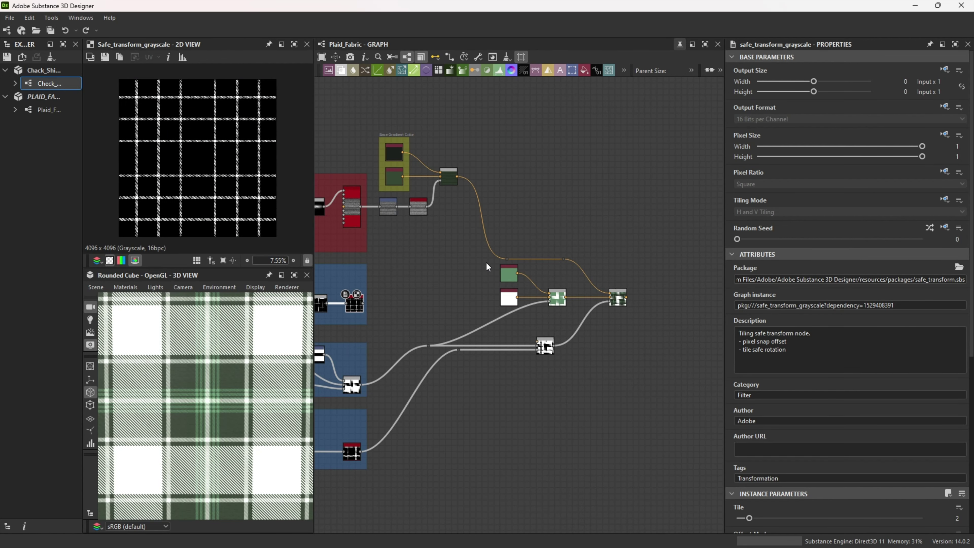
scroll(652, 323, "up", 3)
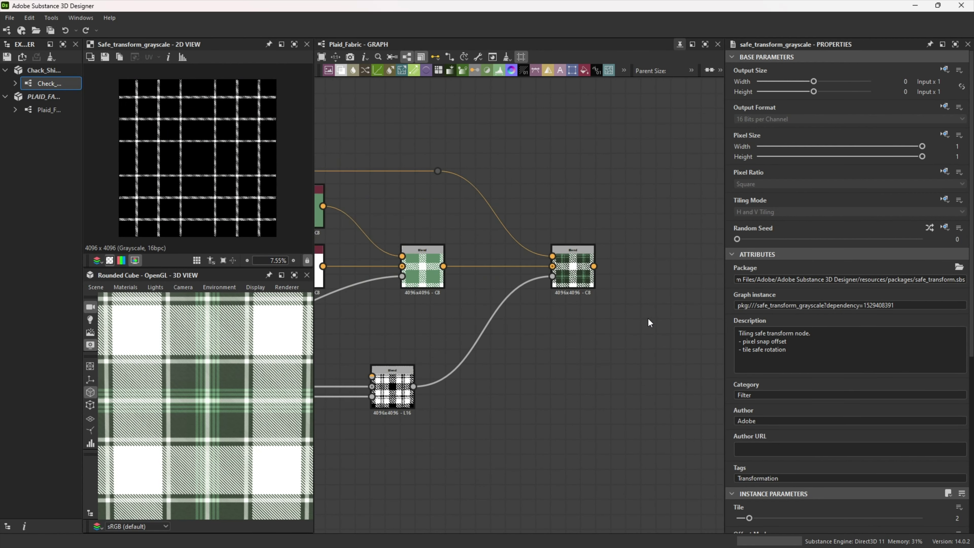
middle_click_drag(648, 322, 567, 351)
left_click_drag(511, 294, 586, 294)
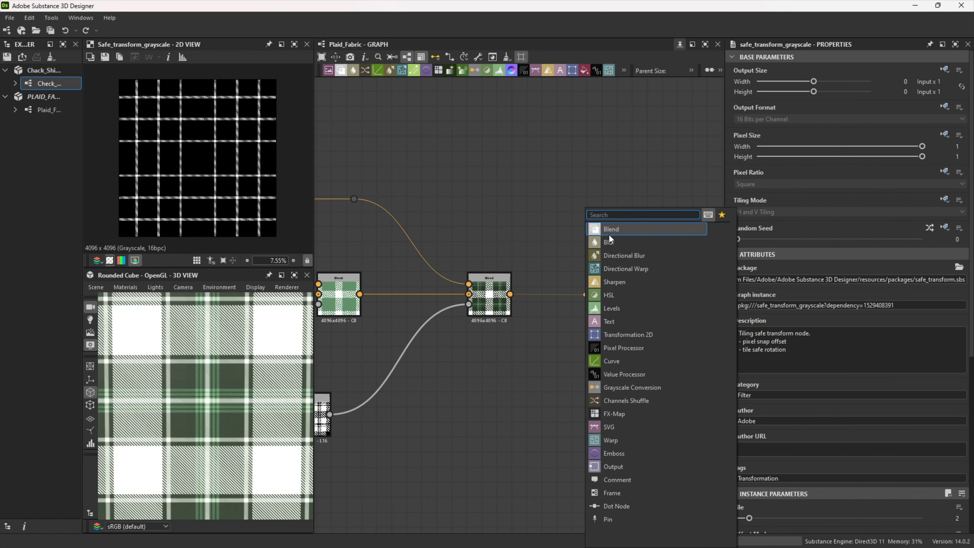
left_click(613, 229)
left_click_drag(611, 315, 612, 331)
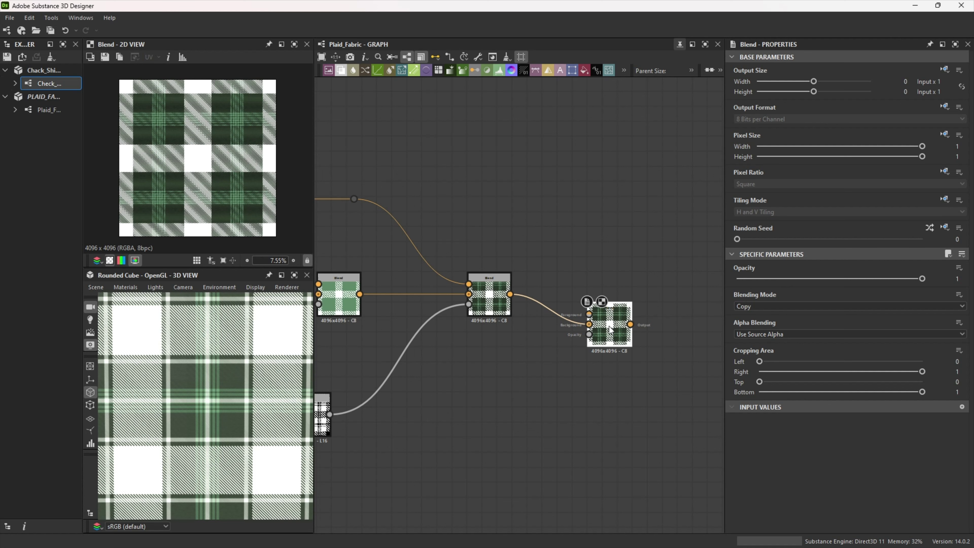
left_click_drag(575, 115, 591, 315)
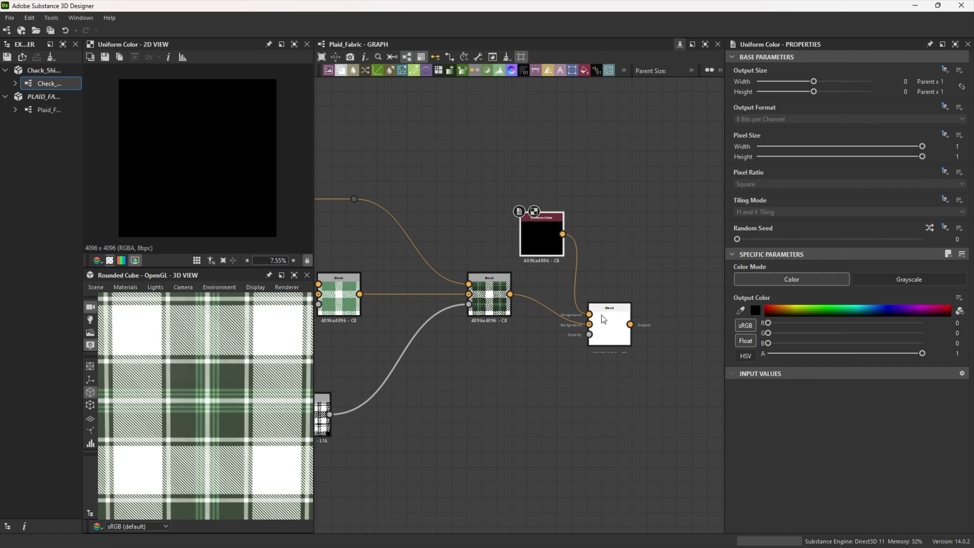
- Set the new Uniform Color node's output color to pale pink, #f5d4f5
left_click(756, 311)
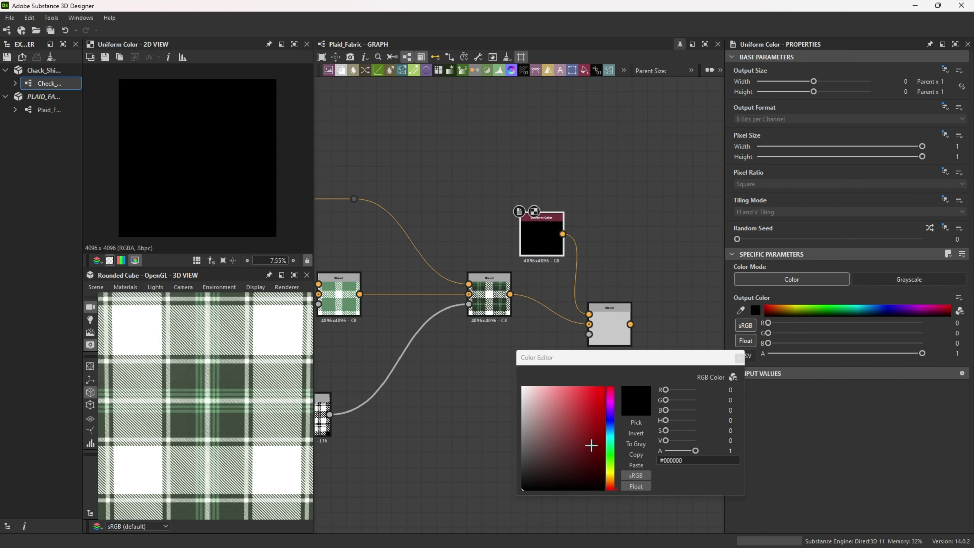
left_click(612, 429)
left_click(612, 439)
left_click(538, 394)
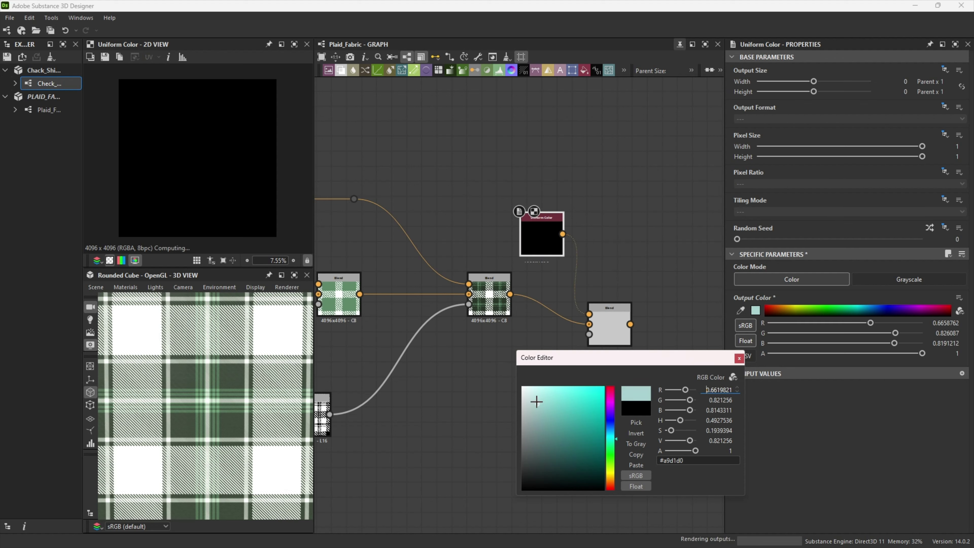
left_click(610, 402)
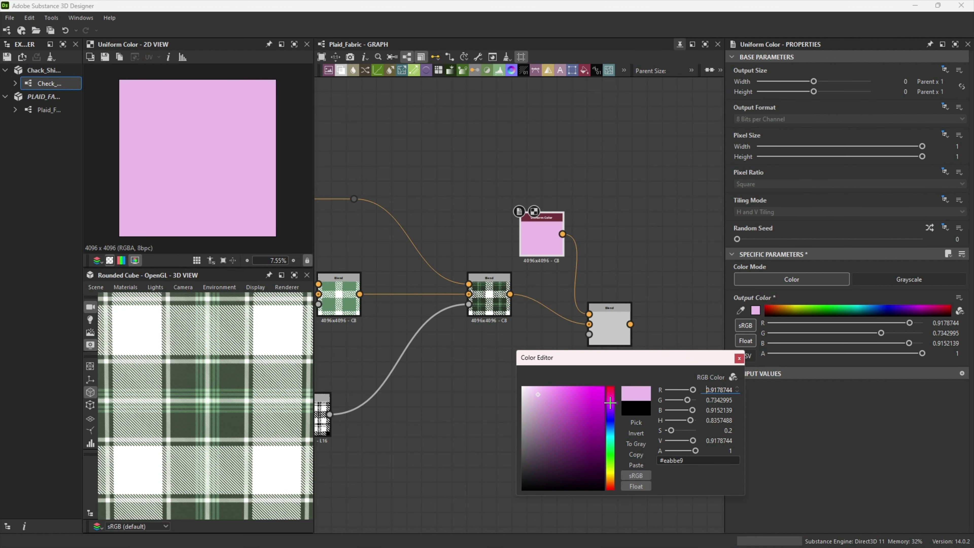
left_click(532, 390)
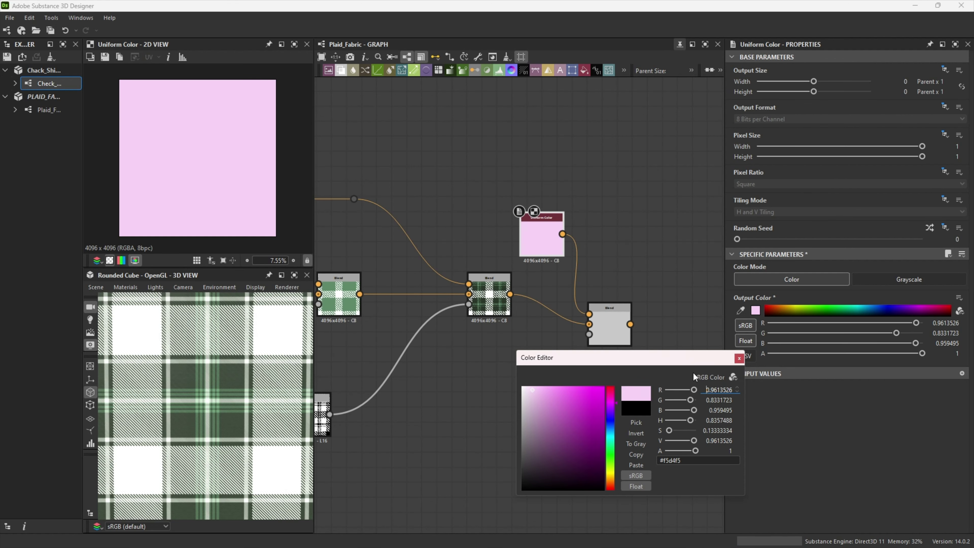
left_click(739, 359)
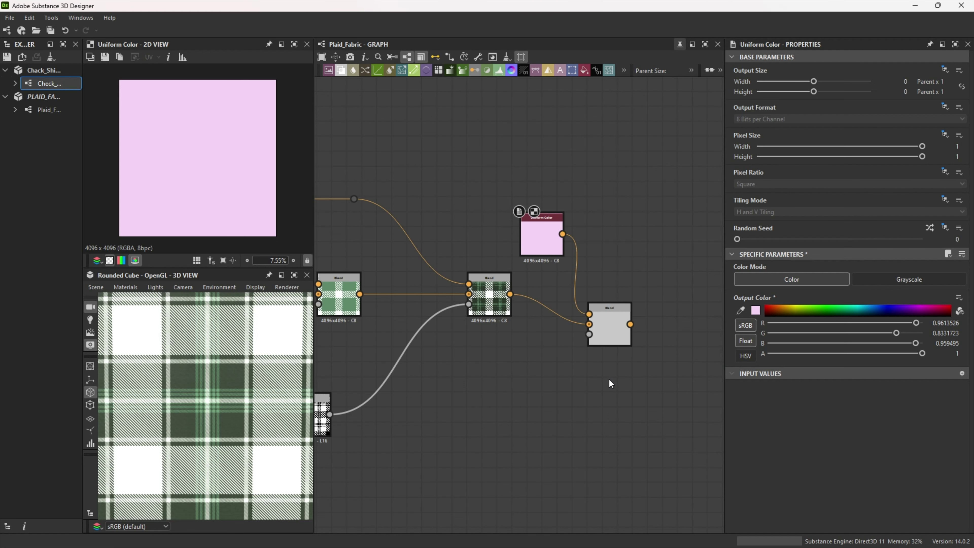
- Connect the Pattern 3 output to the new Blend's opacity, routing the link through a dot node, and preview the Blend
scroll(609, 378, "down", 5)
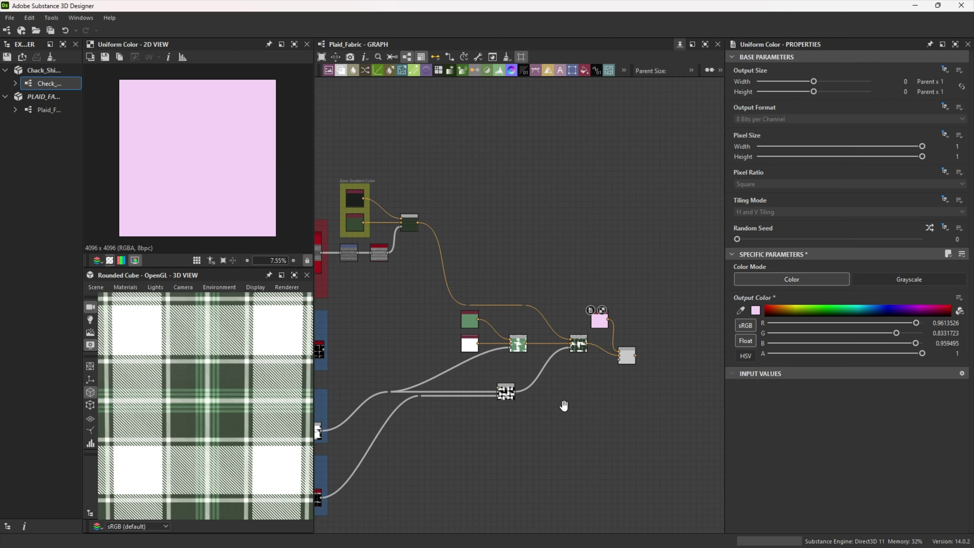
left_click_drag(353, 343, 650, 353)
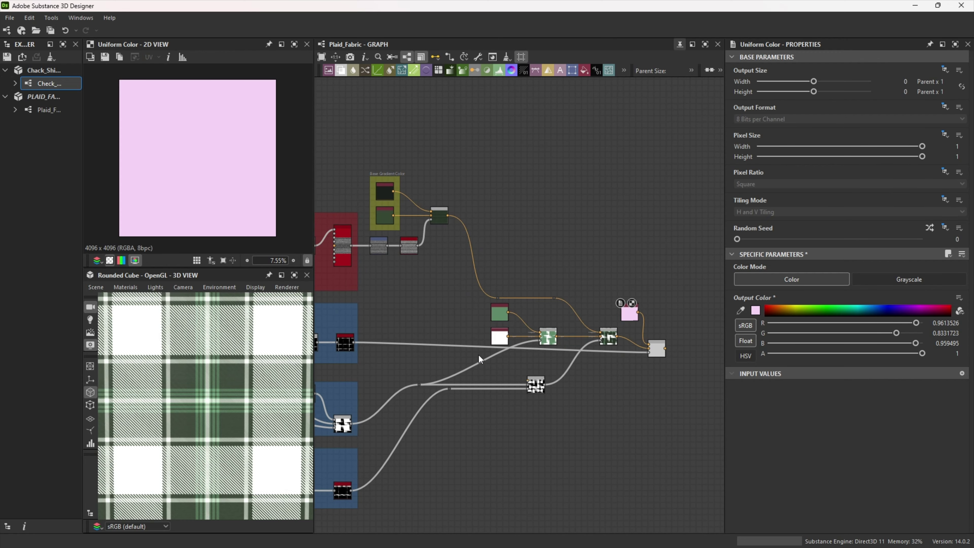
double_click(402, 342)
left_click(658, 350)
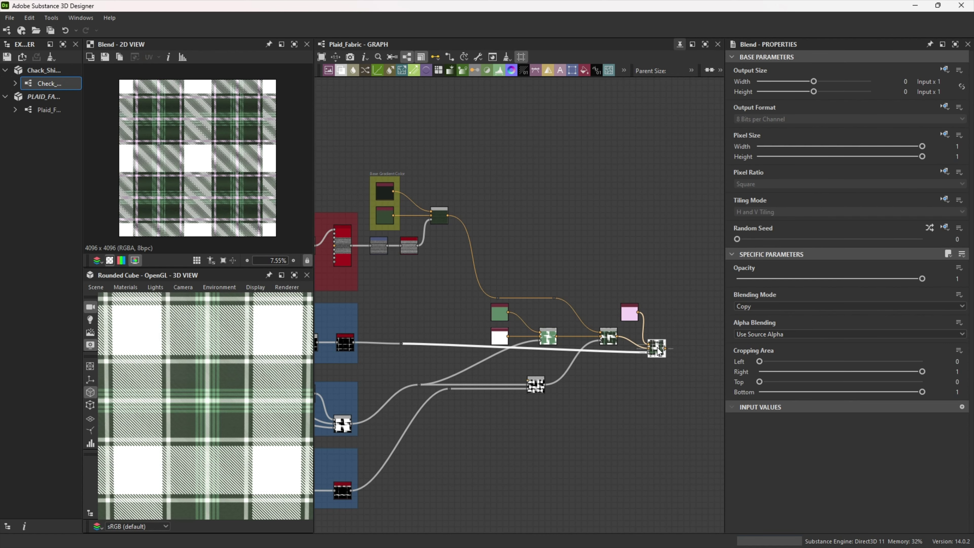
left_click_drag(402, 345, 397, 354)
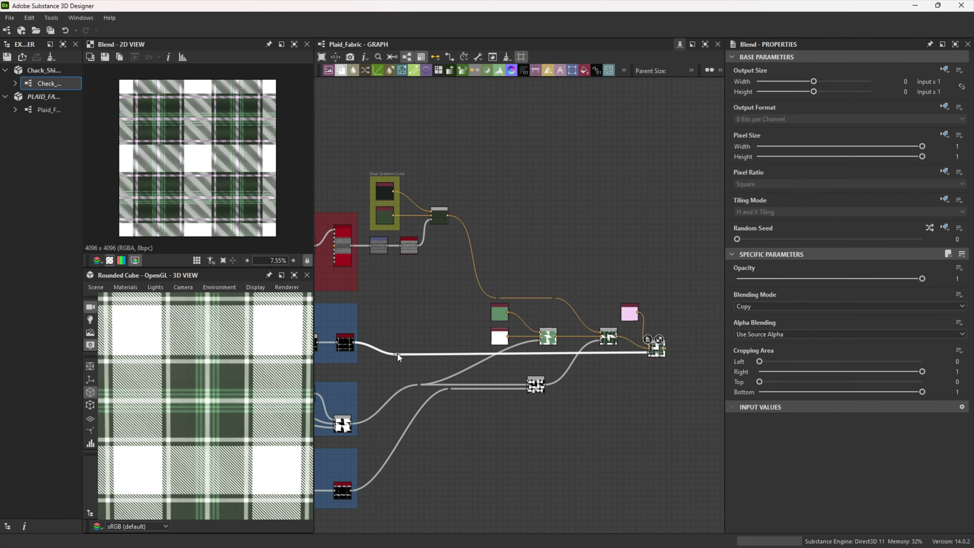
- Change the output color of the Uniform Color node feeding the last Blend to white, #ffffff
scroll(689, 357, "up", 6)
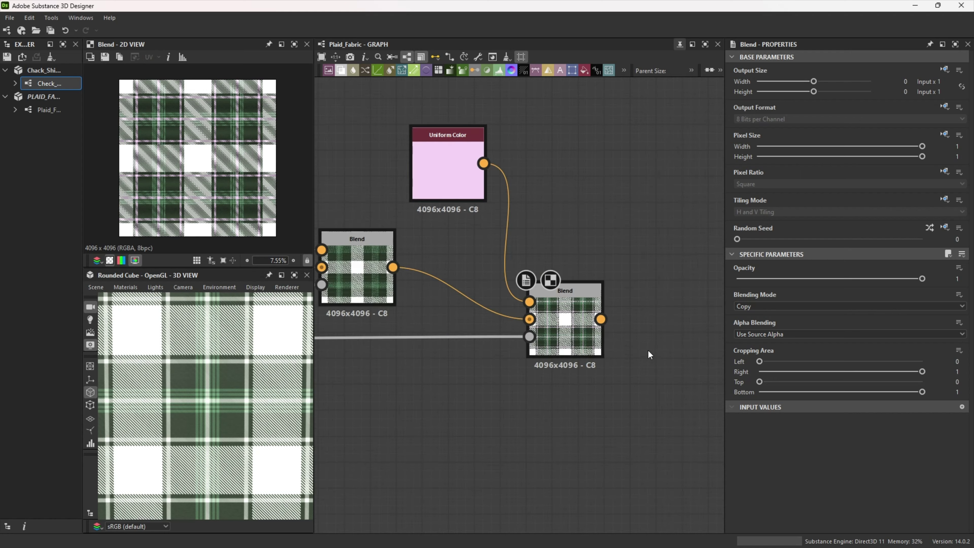
scroll(238, 245, "up", 3)
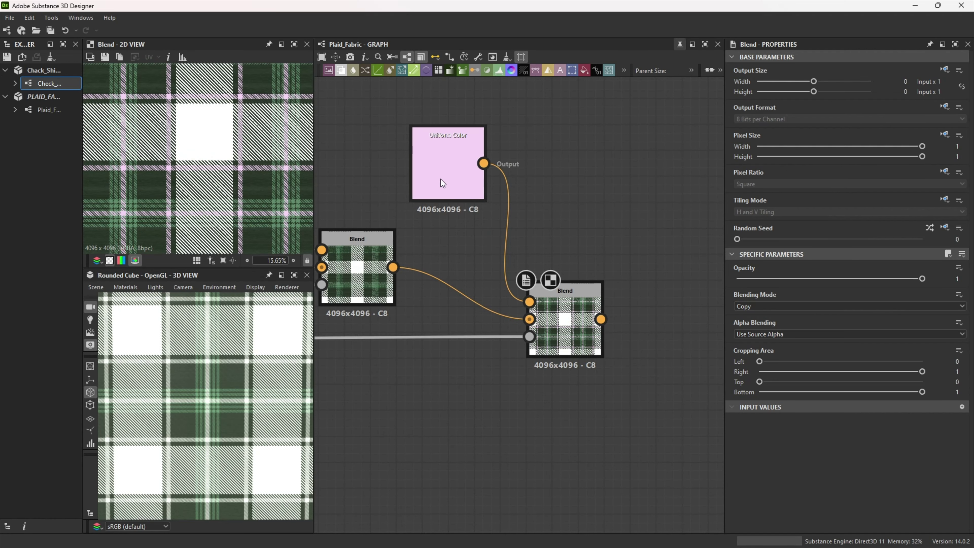
left_click(436, 170)
left_click(755, 311)
left_click_drag(565, 446, 476, 376)
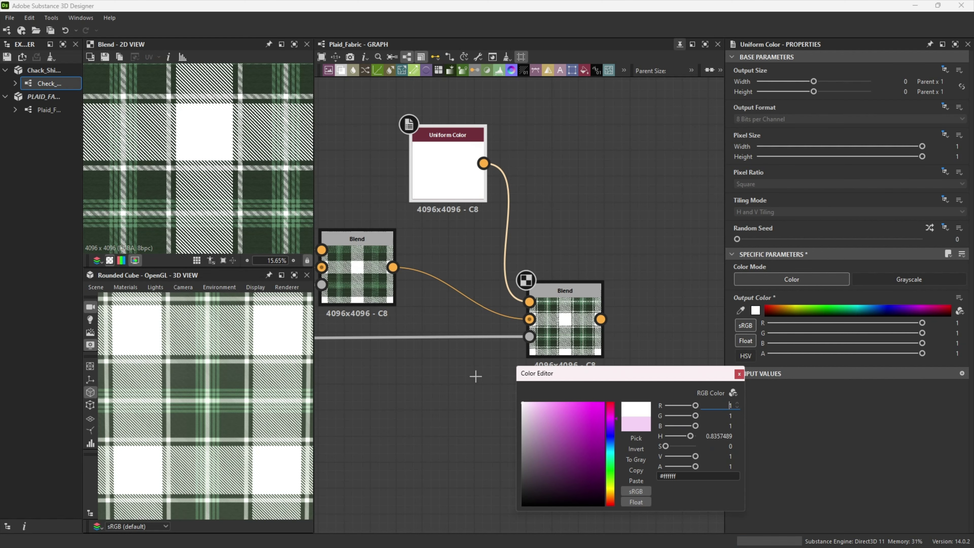
- Close the color editor, show the graph's outputs in the 3D view, and turn the cube to an angled view
left_click(739, 373)
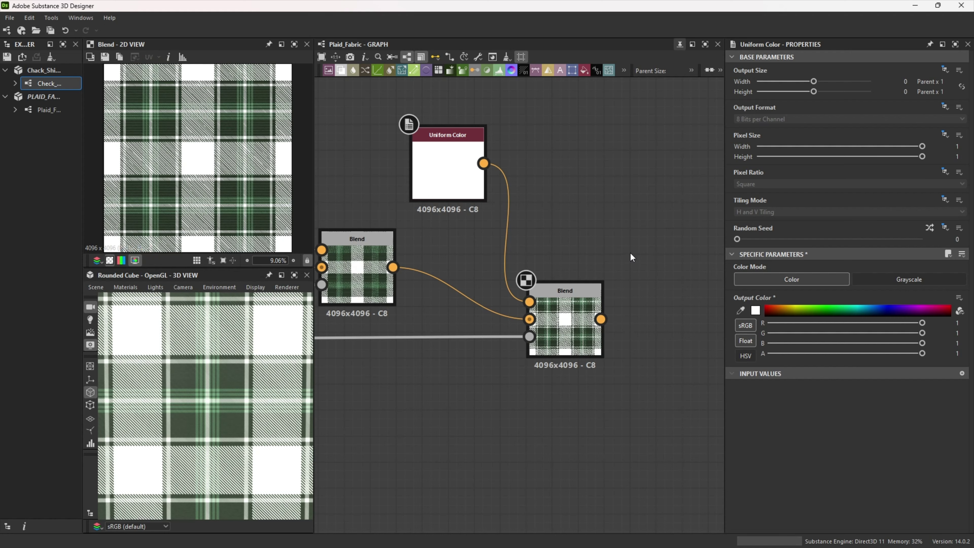
scroll(630, 252, "down", 4)
middle_click_drag(644, 247, 576, 271)
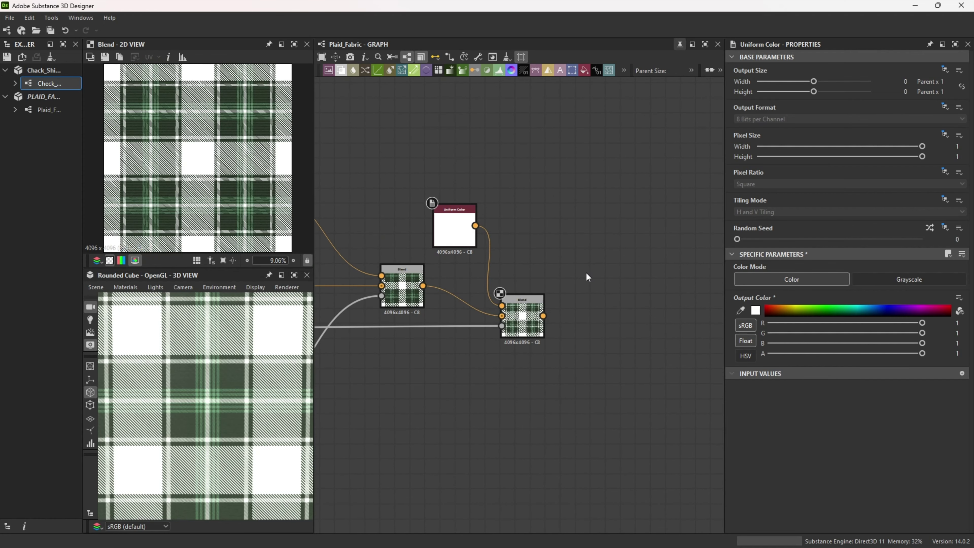
right_click(563, 155)
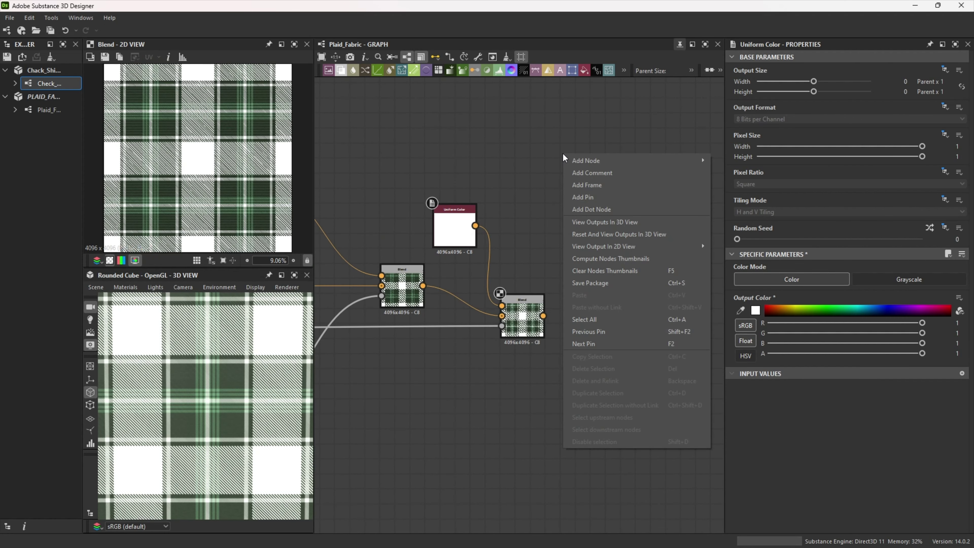
left_click(609, 222)
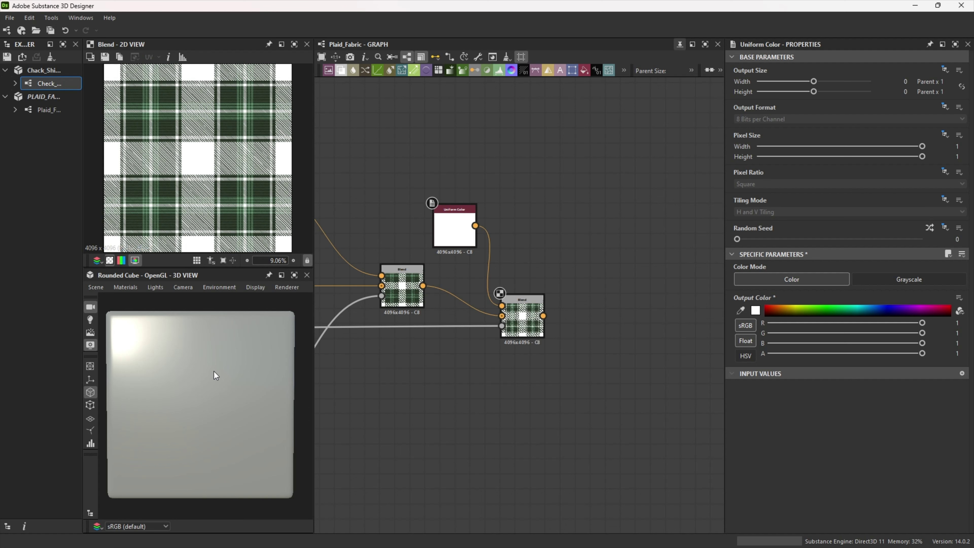
left_click_drag(220, 371, 348, 391)
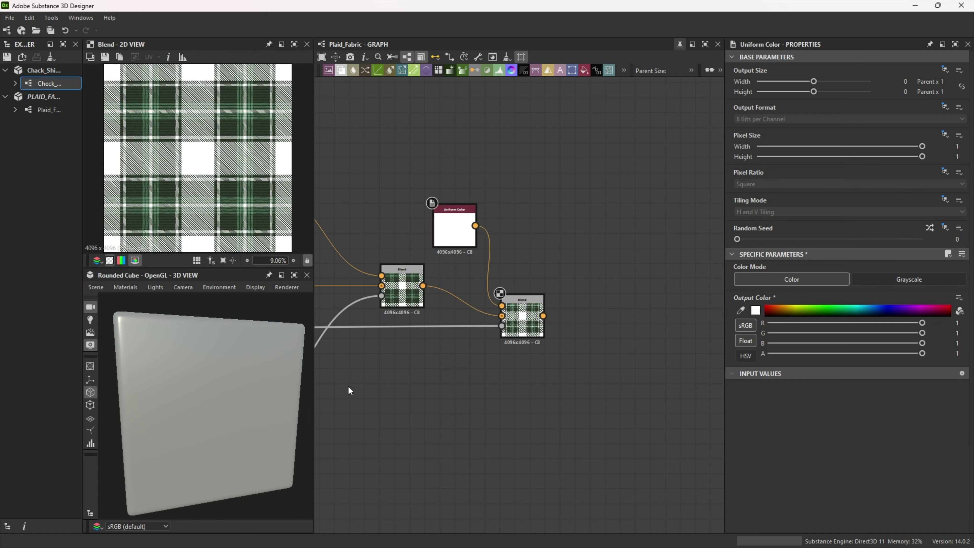
mouse_move(201, 392)
left_mouse_down()
mouse_move(211, 427)
mouse_move(201, 389)
left_mouse_up()
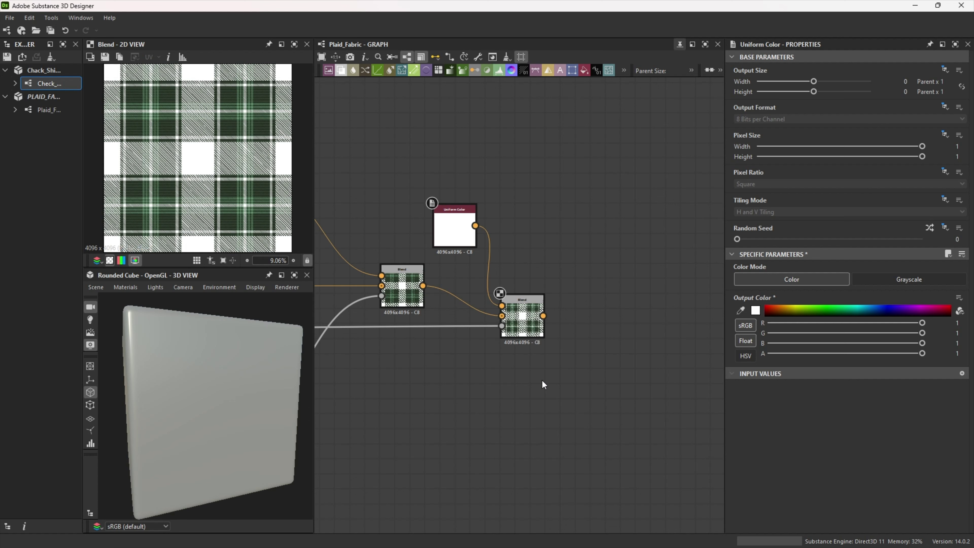
- Move the Base Color output and its placeholder Uniform Color node next to the final plaid Blend
scroll(540, 376, "down", 3)
middle_click_drag(605, 363, 418, 374)
scroll(418, 375, "down", 2)
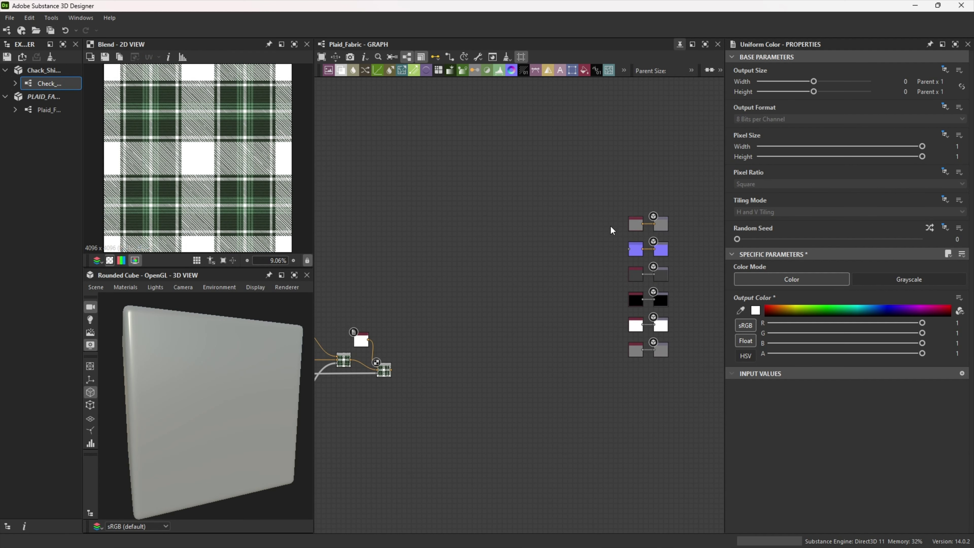
left_click_drag(656, 233, 446, 374)
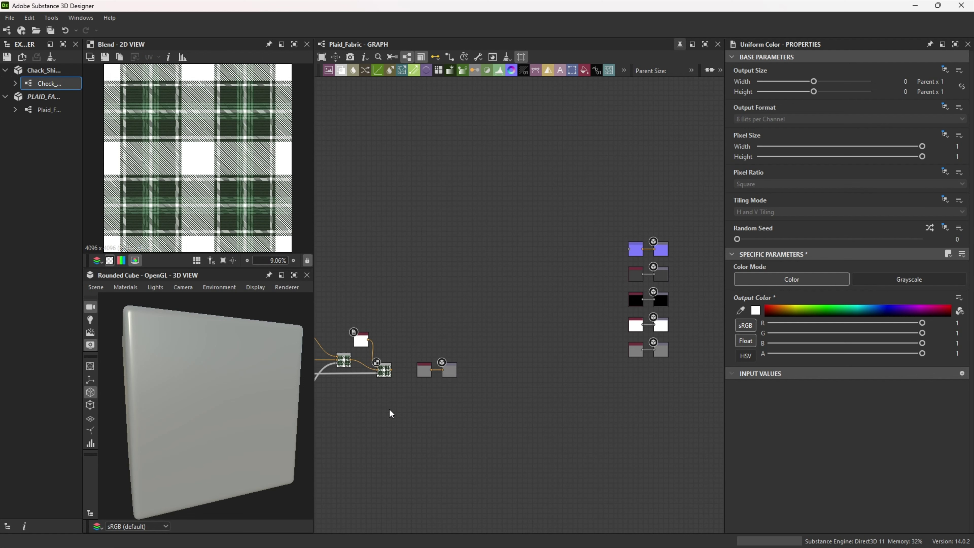
- Delete the Base Color output's placeholder Uniform Color node, connect the final Blend to Base Color, and preview that output
scroll(389, 408, "up", 4)
middle_click_drag(389, 408, 442, 424)
left_click(586, 279)
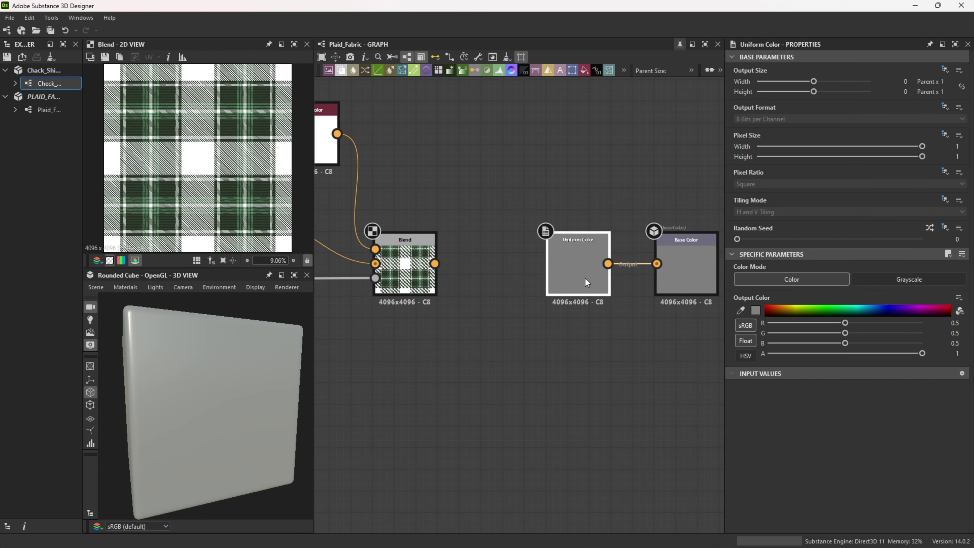
key("Delete")
left_click_drag(674, 268, 651, 269)
left_click_drag(434, 264, 636, 265)
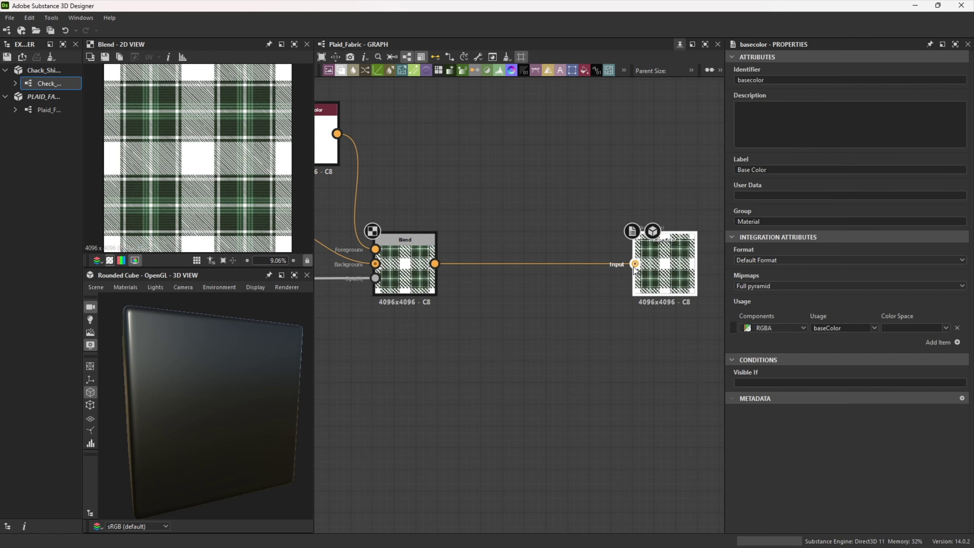
double_click(656, 269)
mouse_move(194, 433)
left_mouse_down()
mouse_move(233, 392)
mouse_move(231, 408)
mouse_move(212, 402)
mouse_move(194, 447)
mouse_move(189, 438)
left_mouse_up()
scroll(211, 416, "up", 3)
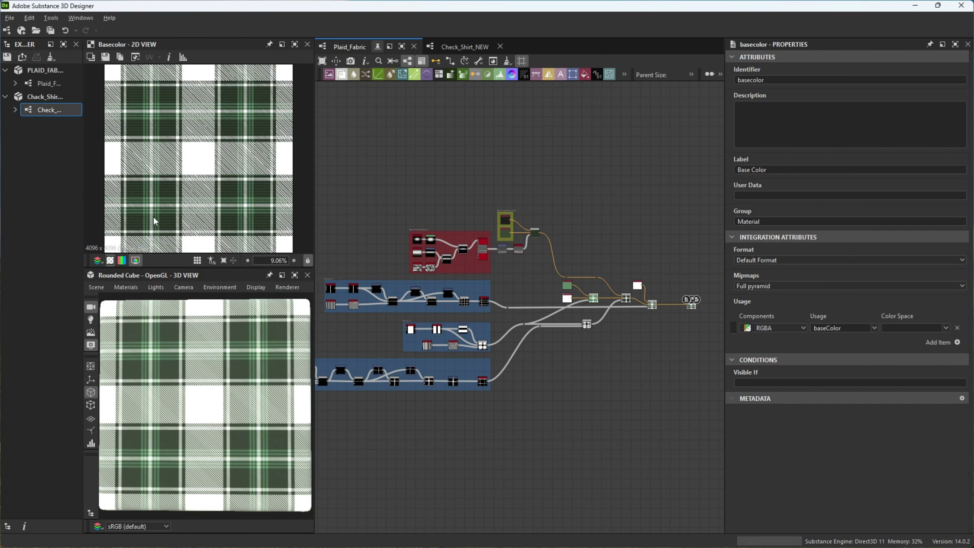
- Insert a Safe Transform Color node on the link between the final Blend and the Base Color output
middle_click_drag(228, 171, 235, 148)
middle_click_drag(667, 384, 517, 378)
scroll(529, 324, "up", 4)
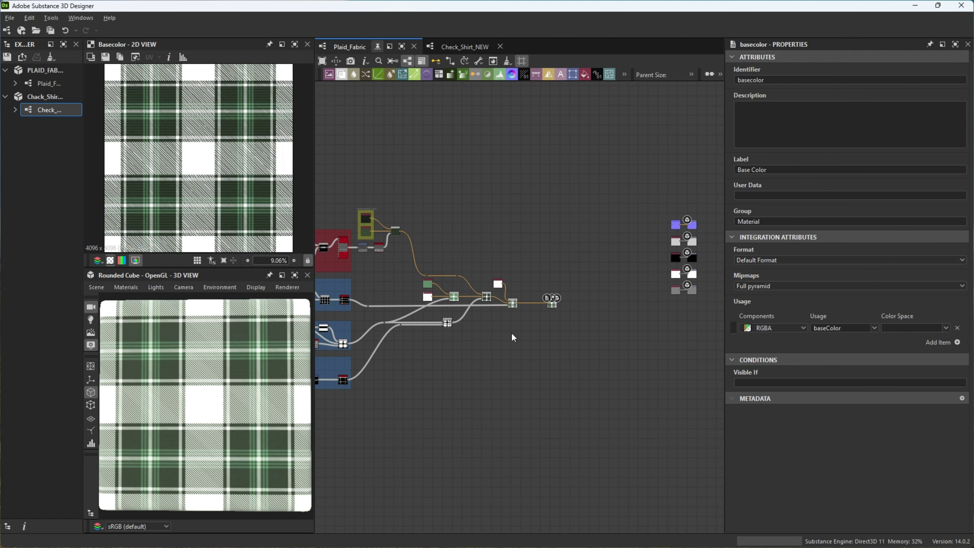
scroll(530, 327, "up", 2)
middle_click_drag(533, 311, 509, 370)
scroll(509, 370, "up", 2)
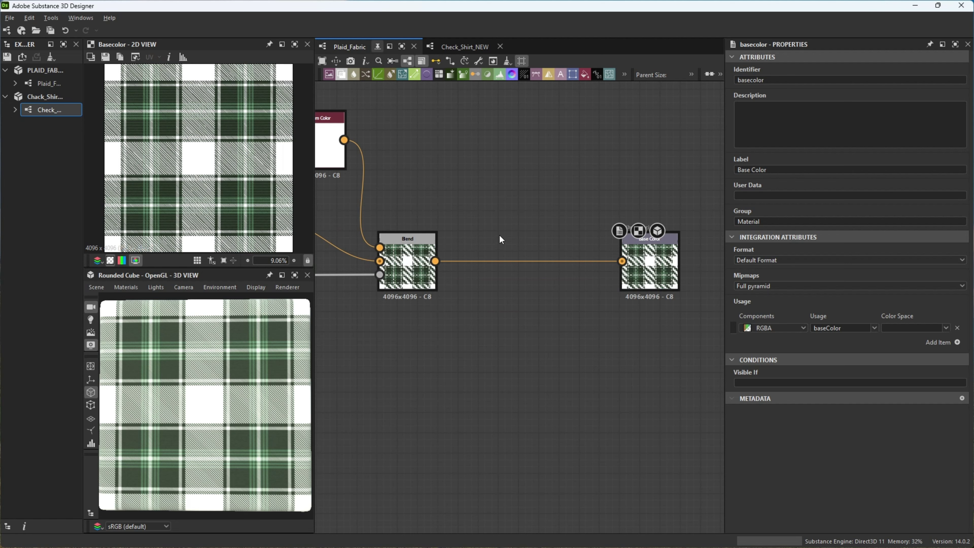
key("space")
type("safe")
left_click(577, 250)
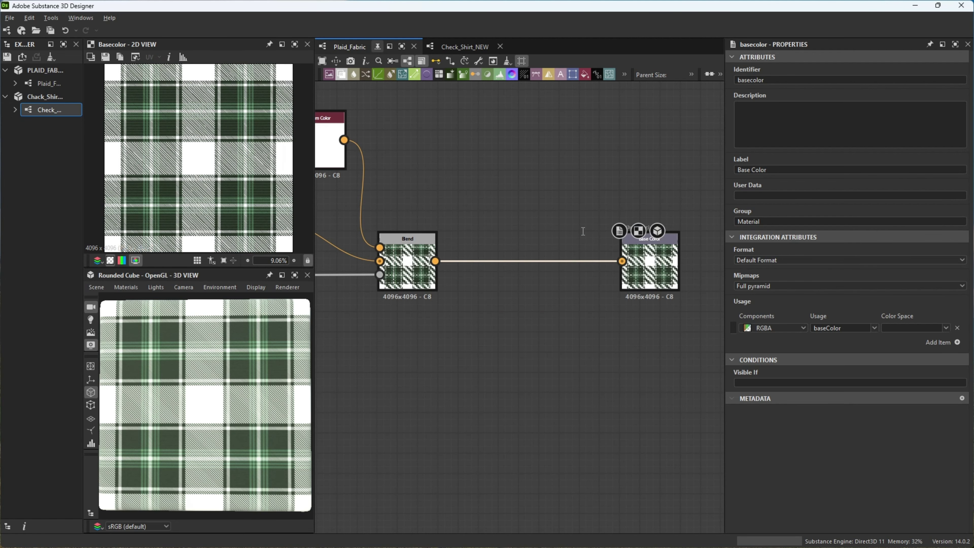
- Set the Safe Transform Color node's Tile to 2 and check the repeated plaid on the cube
scroll(803, 422, "down", 4)
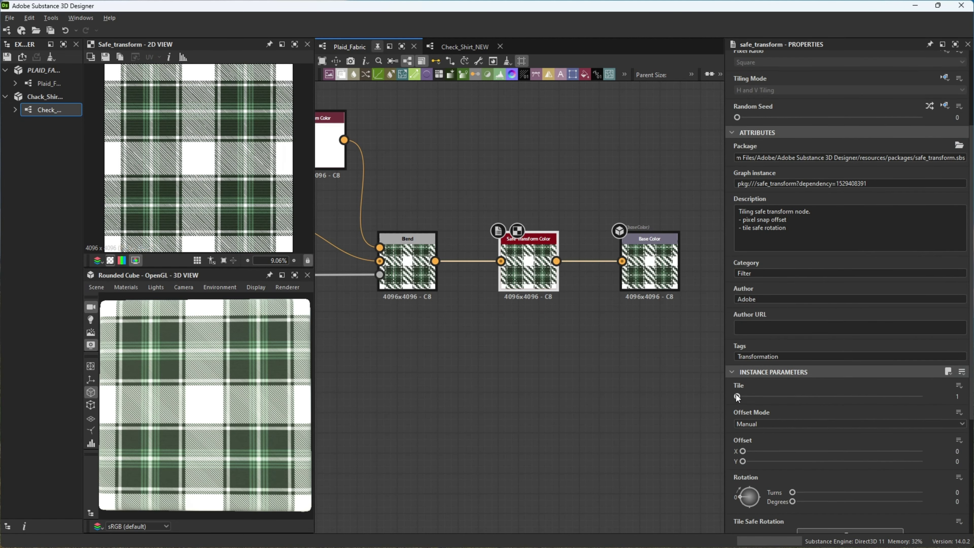
left_click_drag(737, 396, 749, 398)
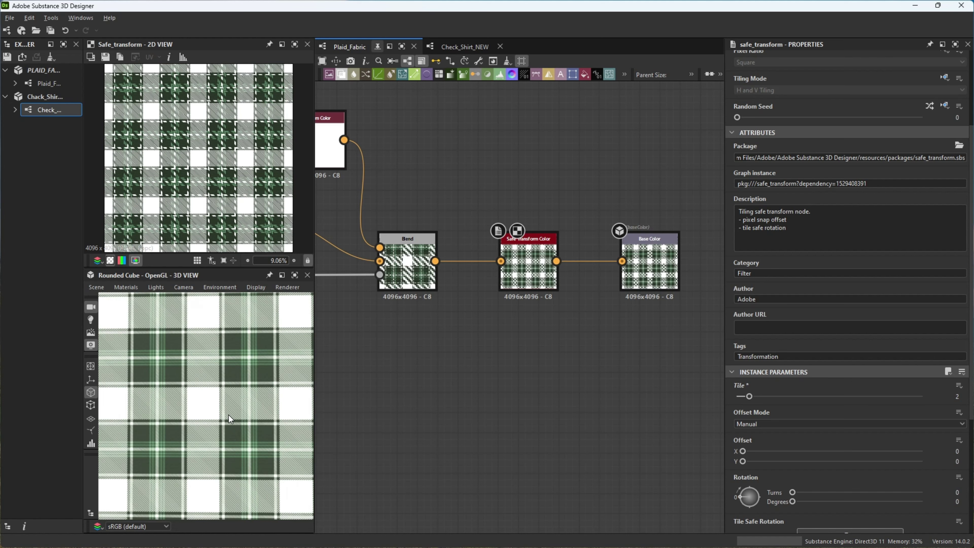
scroll(228, 414, "down", 2)
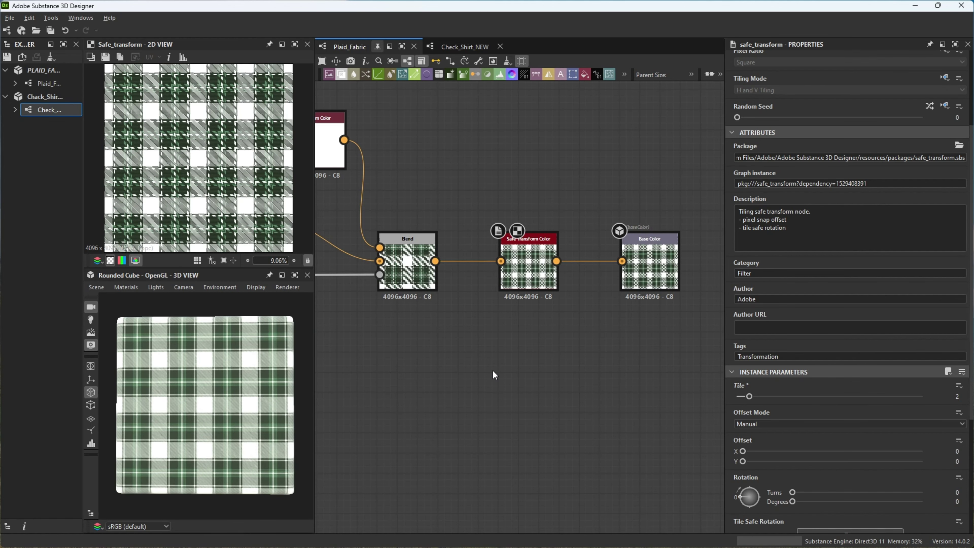
- Try red, blue and magenta as output colors of the Uniform Color node feeding the last Blend
scroll(492, 369, "down", 4)
middle_click_drag(491, 370, 569, 377)
scroll(568, 378, "up", 4)
left_click(526, 196)
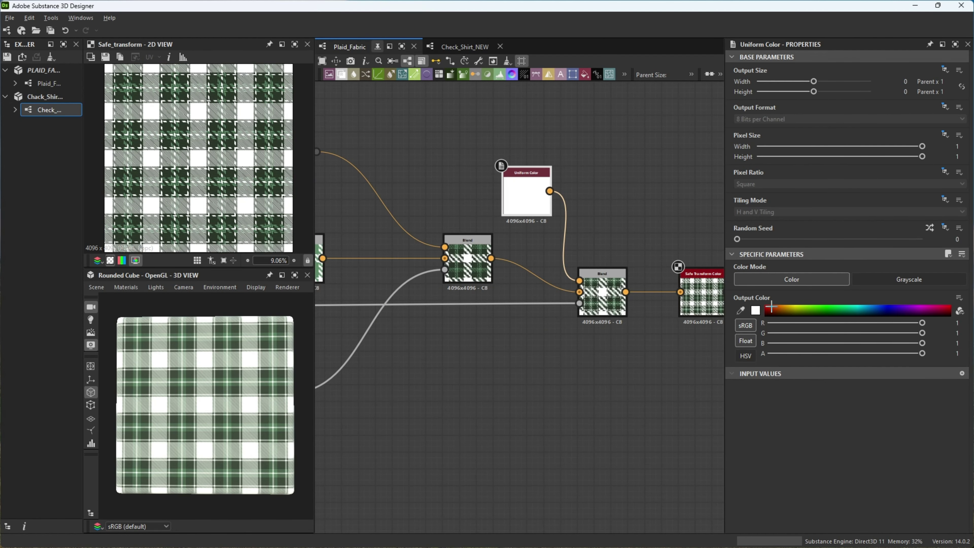
left_click(773, 308)
scroll(233, 209, "up", 4)
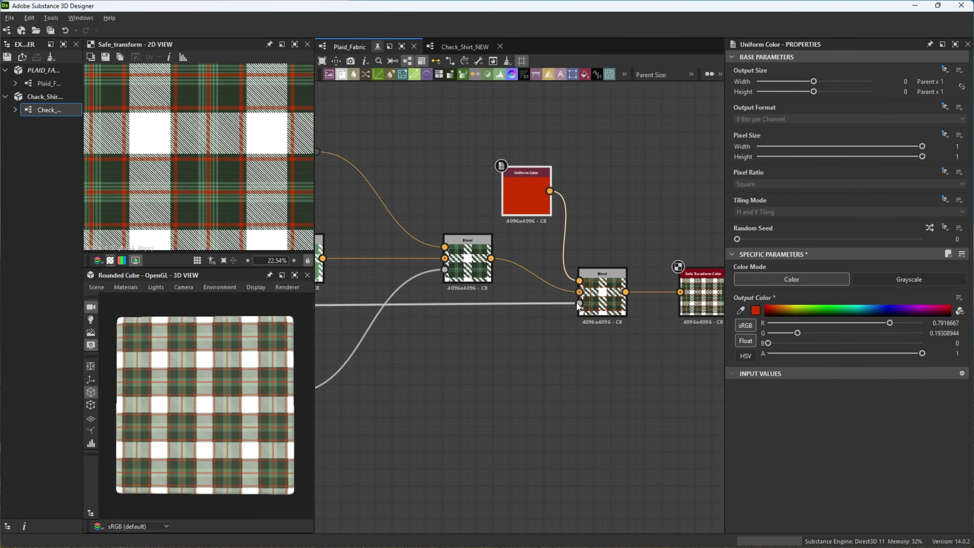
left_click_drag(792, 307, 937, 309)
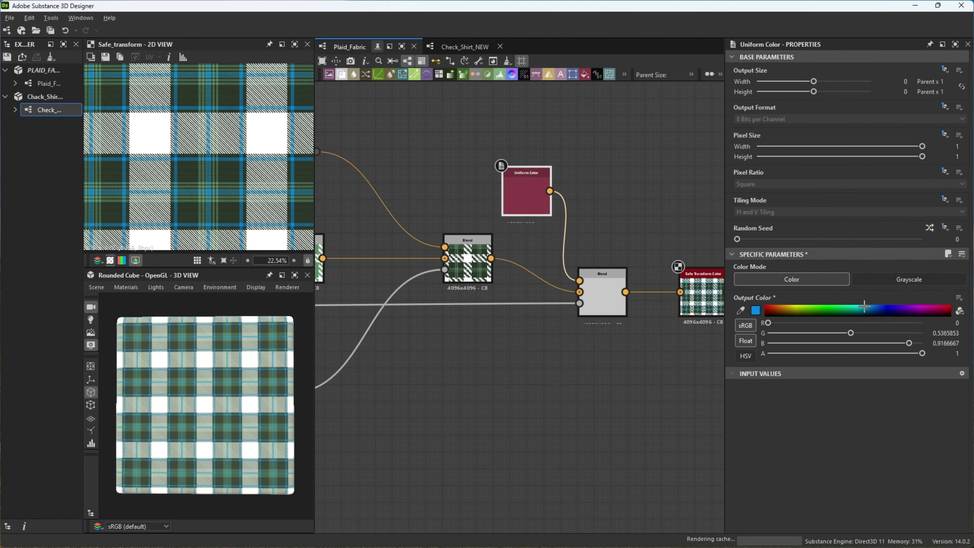
- Try yellow-green for the white Uniform Color node and dark blue for the green one feeding the first plaid Blend
scroll(471, 407, "down", 1)
scroll(470, 403, "down", 5)
middle_click_drag(419, 363, 539, 362)
scroll(539, 362, "up", 6)
left_click(392, 344)
left_click_drag(790, 310, 798, 309)
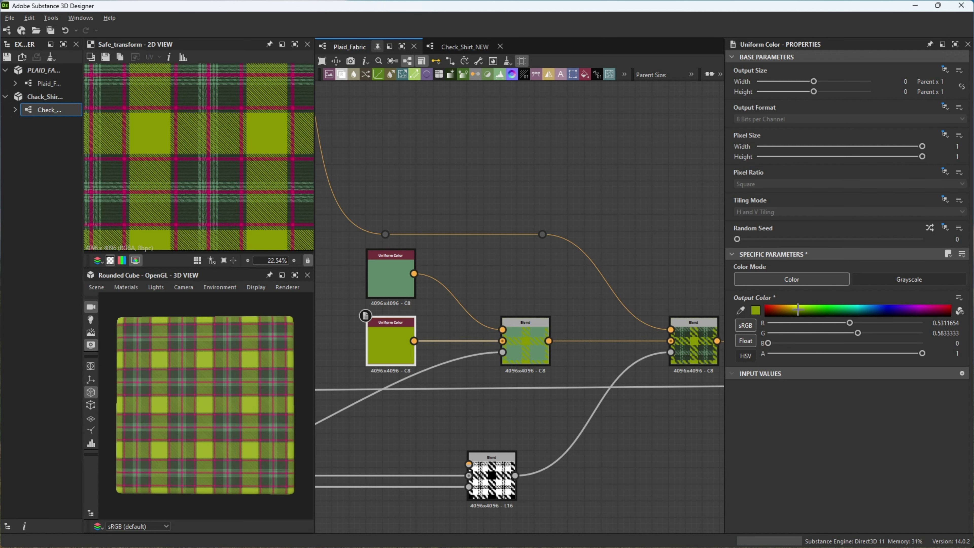
left_click(888, 310)
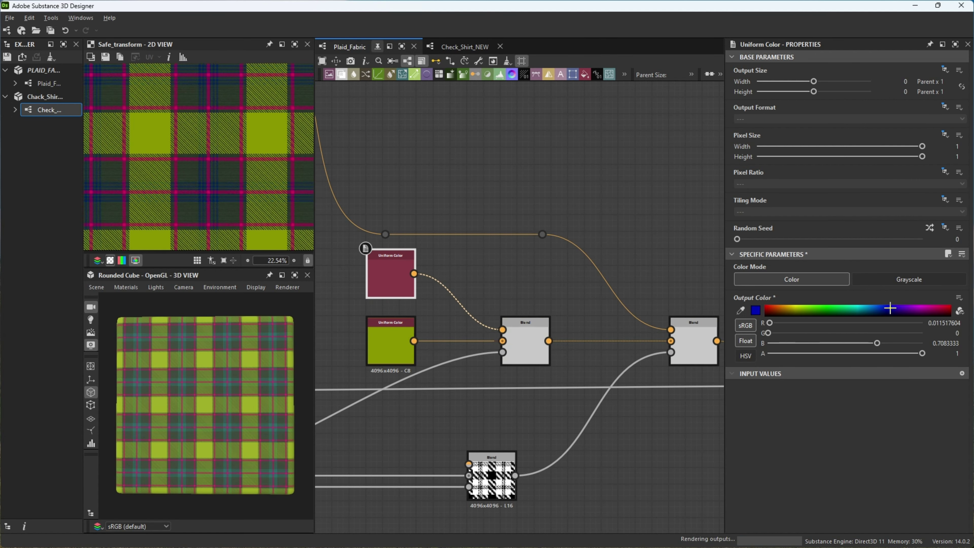
- Undo the trial color changes on all three Uniform Color nodes
scroll(497, 291, "down", 2)
key("ctrl+z")
key("ctrl+z")
key("ctrl+z")
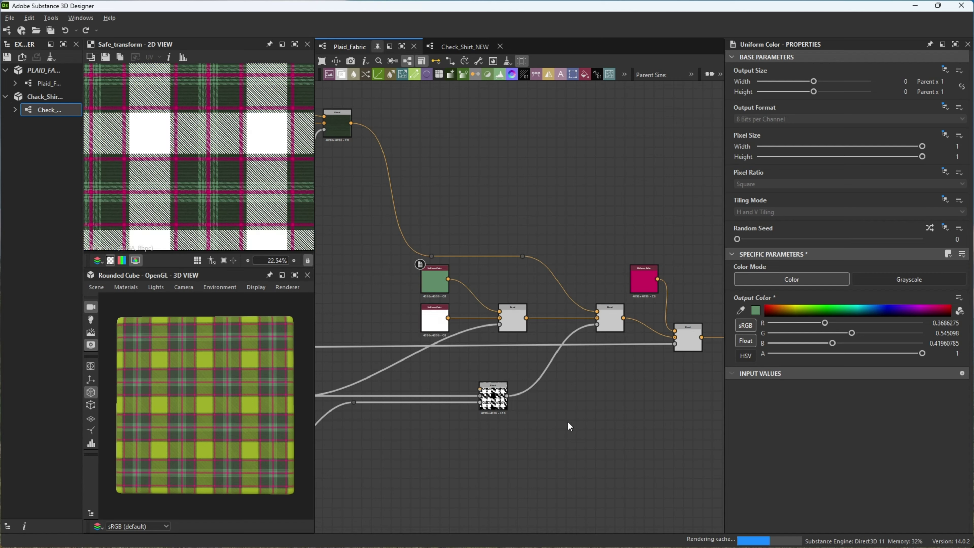
scroll(570, 420, "down", 2)
middle_click_drag(572, 446, 615, 396)
key("ctrl+z")
- Shift the group of color, Blend, Safe Transform and Base Color nodes closer to the pattern frames
scroll(525, 428, "down", 1)
middle_click_drag(384, 360, 559, 368)
scroll(460, 353, "up", 3)
scroll(564, 368, "down", 5)
middle_click_drag(587, 406, 557, 319)
left_click_drag(502, 274, 476, 276)
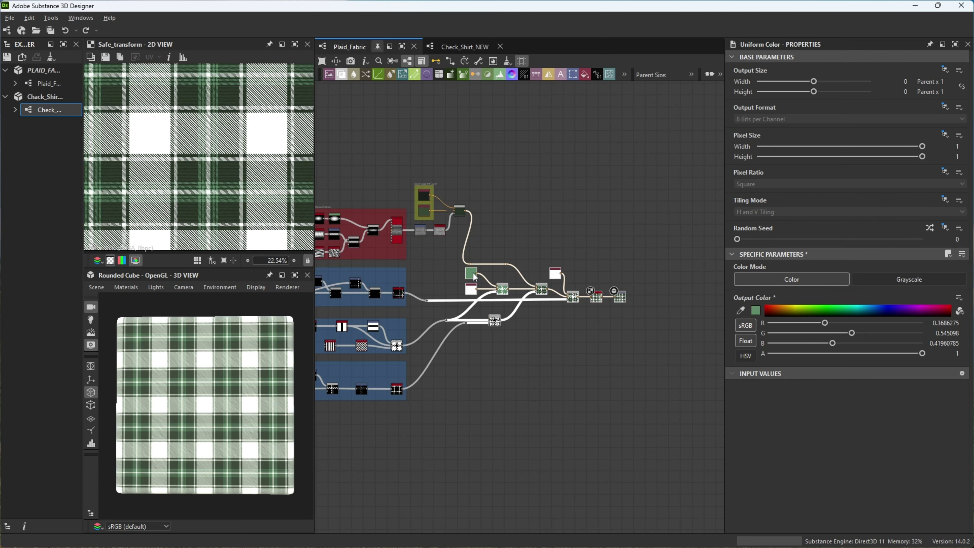
scroll(474, 277, "up", 4)
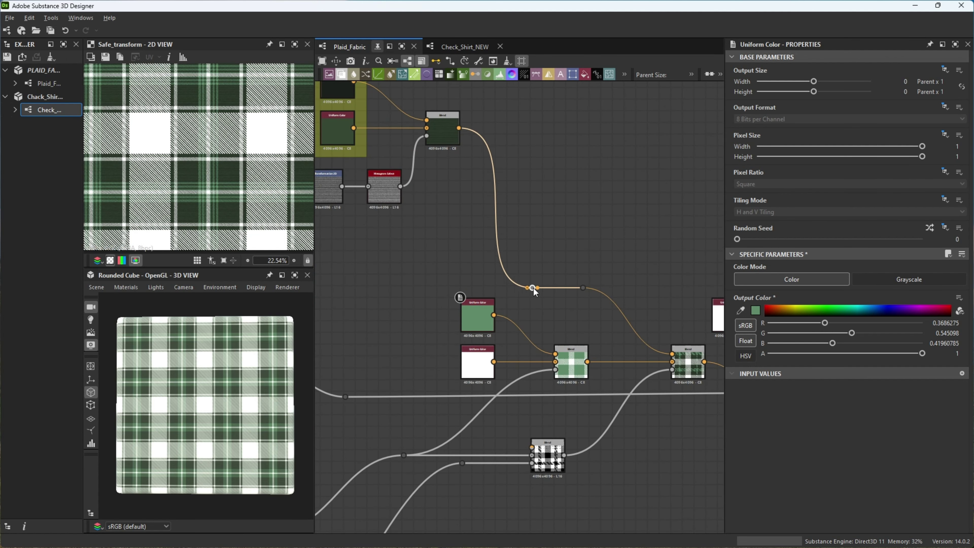
scroll(531, 292, "down", 6)
middle_click_drag(607, 450, 410, 452)
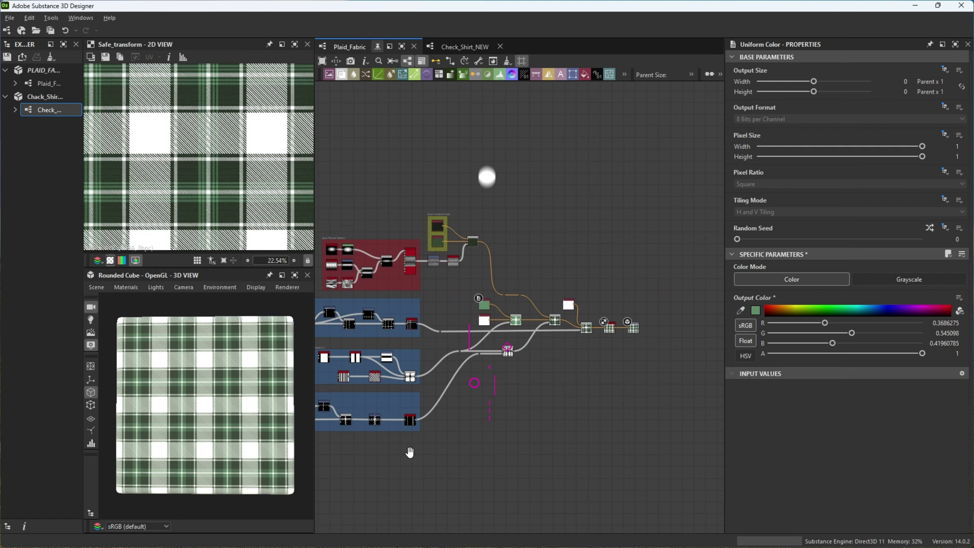